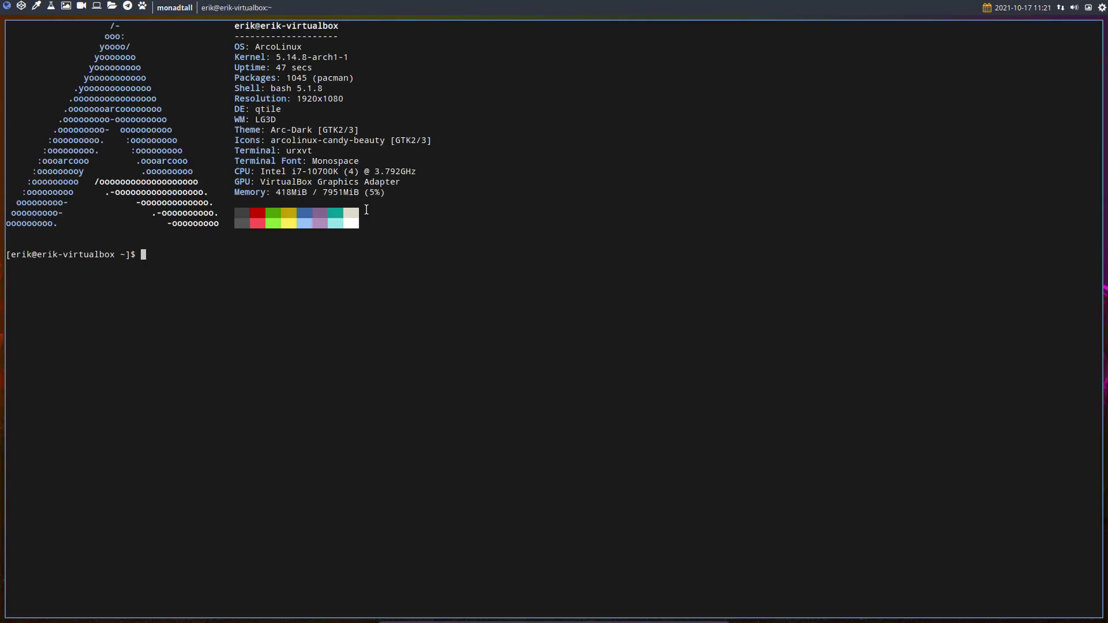
Step: Run a full system update with 'update', authenticate, and accept installing the listed upgrades
key(BackSpace)
key(BackSpace)
key(BackSpace)
key(BackSpace)
key(BackSpace)
text(pdate)
key(Return)
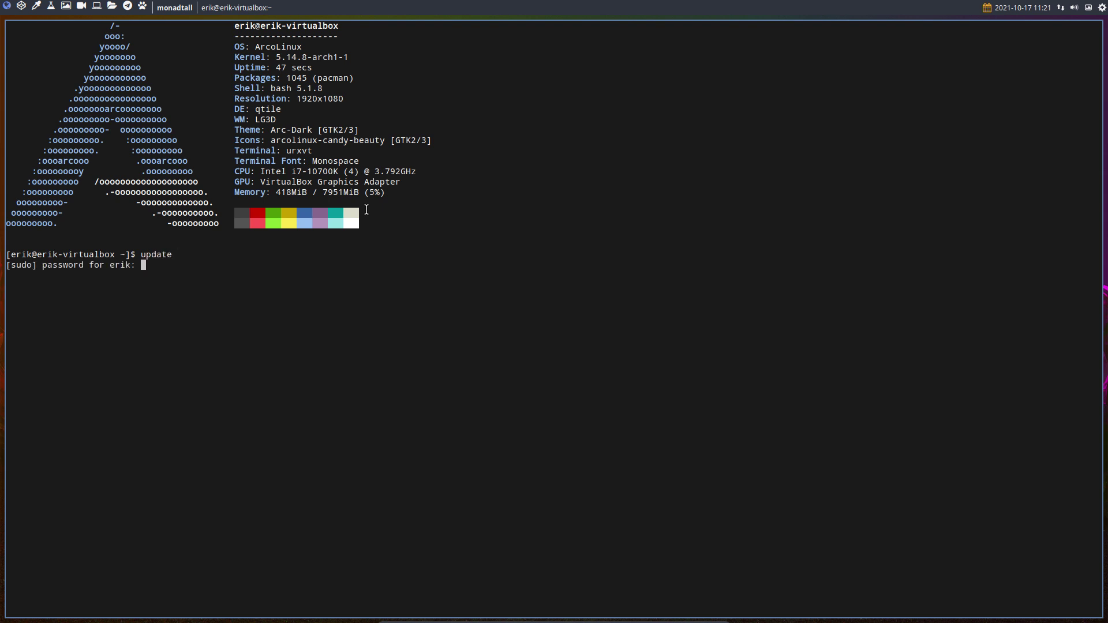
key(Return)
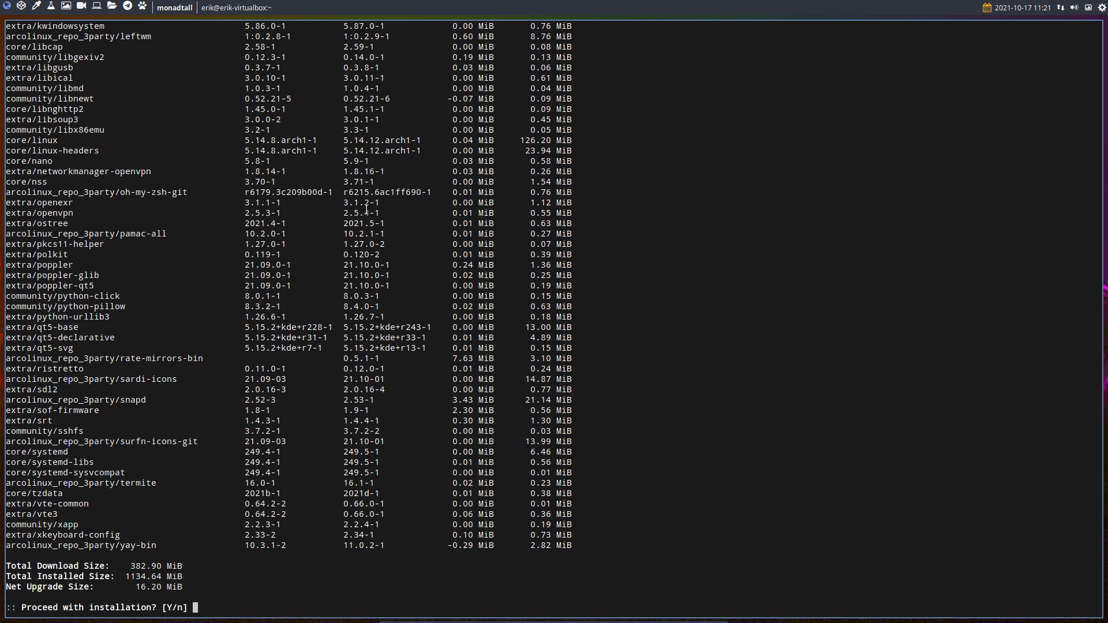
key(Return)
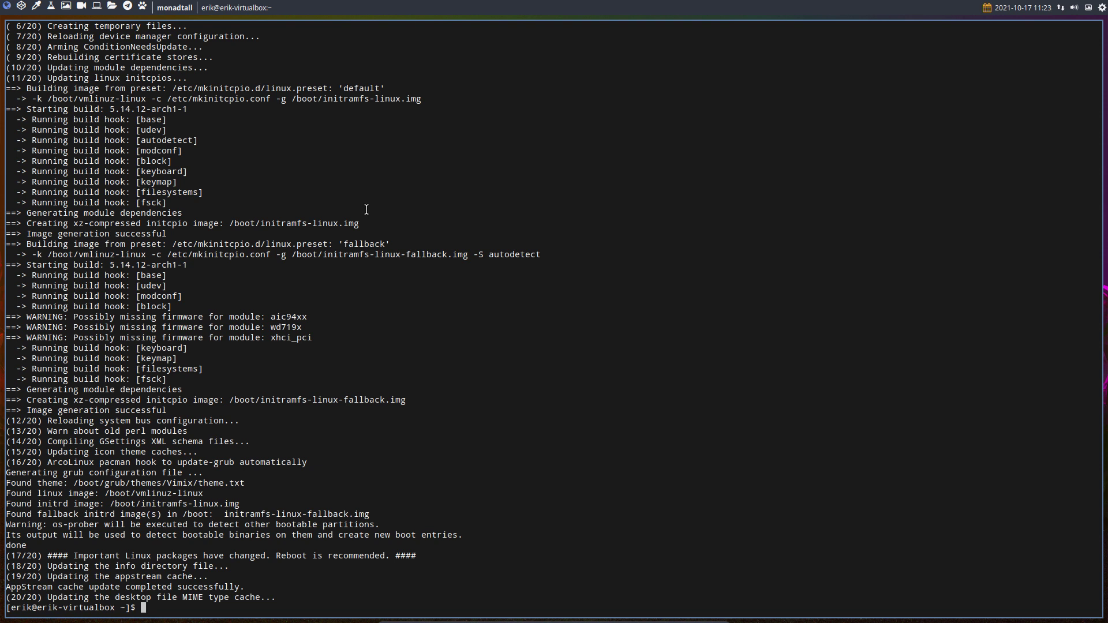
Step: Launch ArcoLinux Tweak Tool via att, authenticate, and show the Desktop page's installable desktops list
text(att)
key(Return)
text(****)
key(Return)
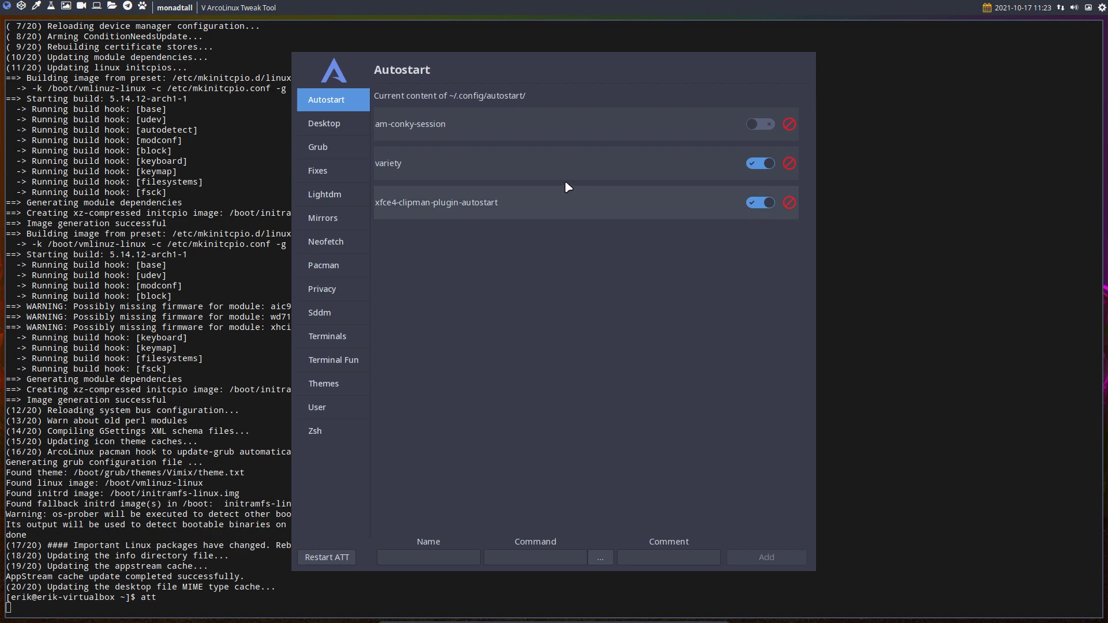
click(340, 126)
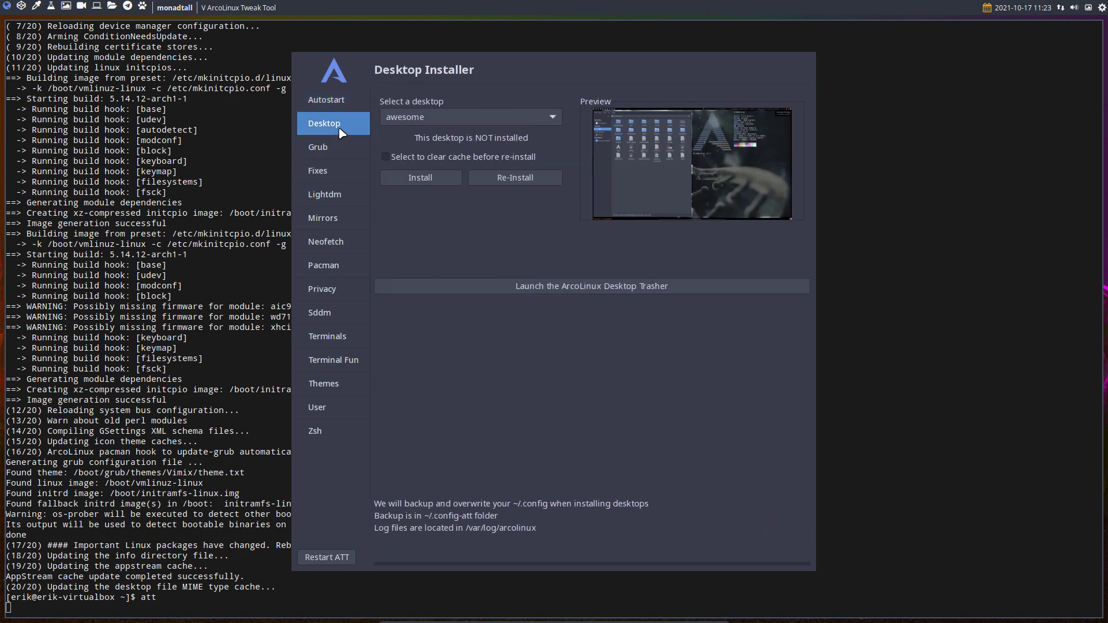
click(403, 123)
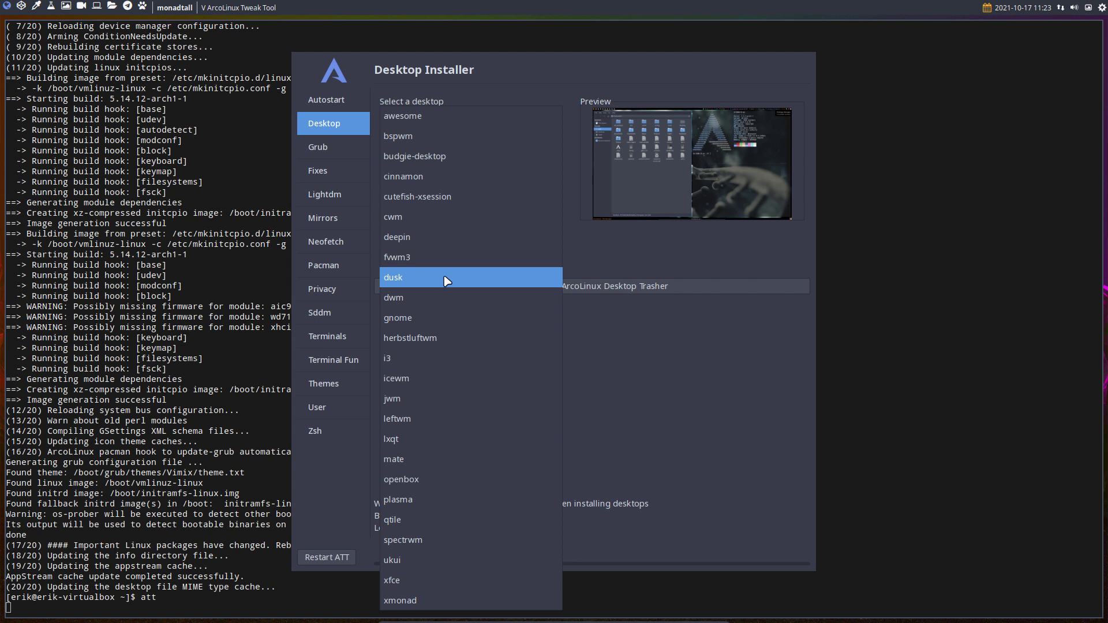
Step: Select dusk from the Select a desktop dropdown
click(443, 277)
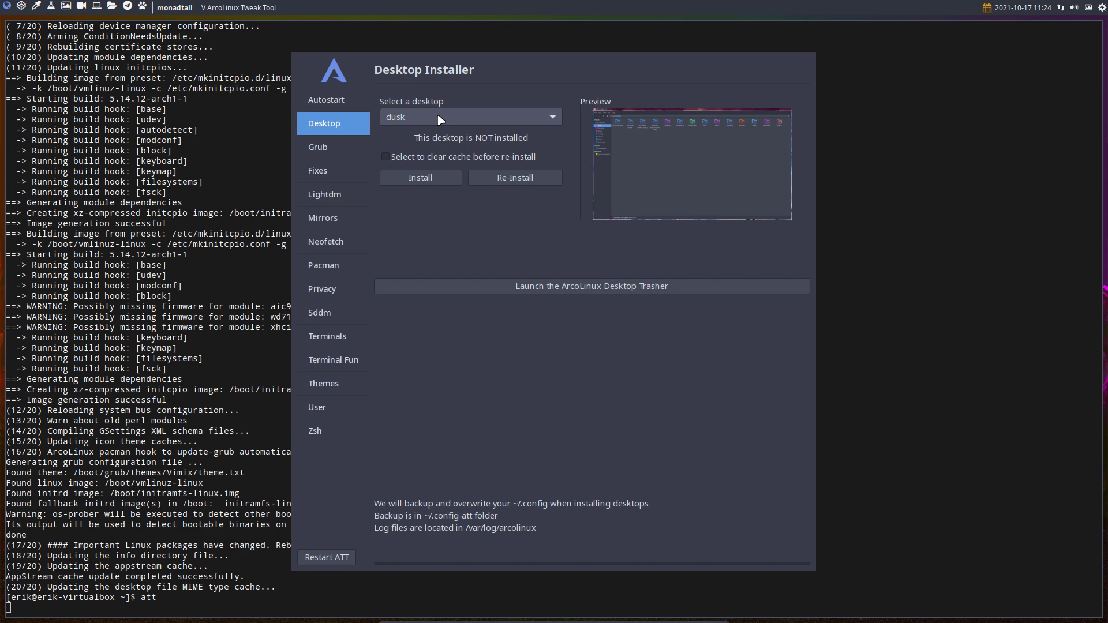
Step: Install the dusk desktop, close the Tweak Tool, and bring up the logout options
click(425, 178)
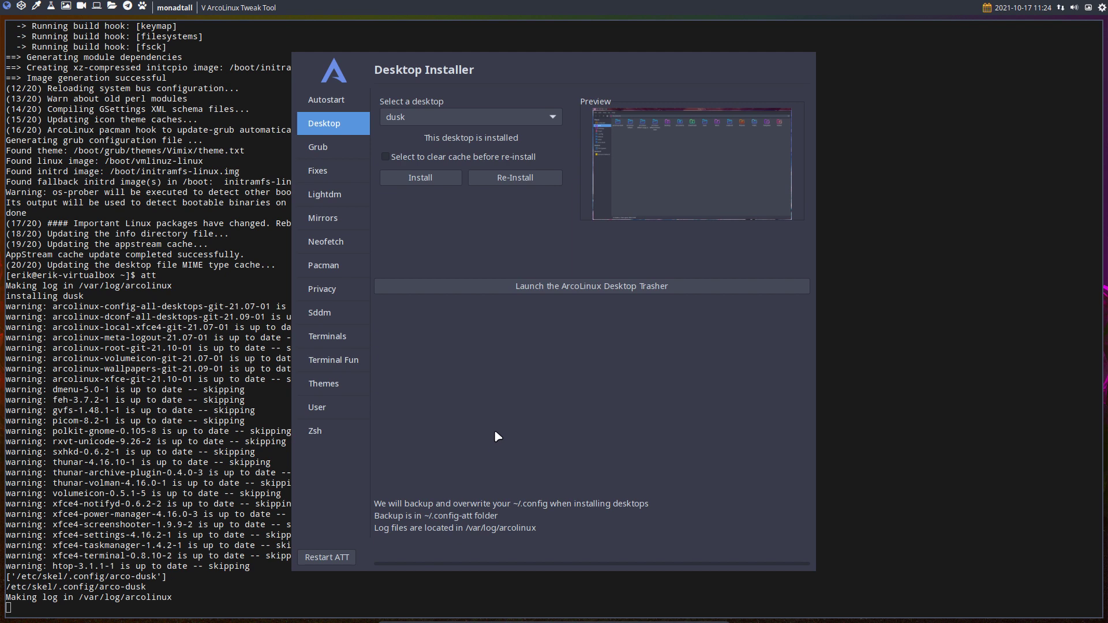
key(super+q)
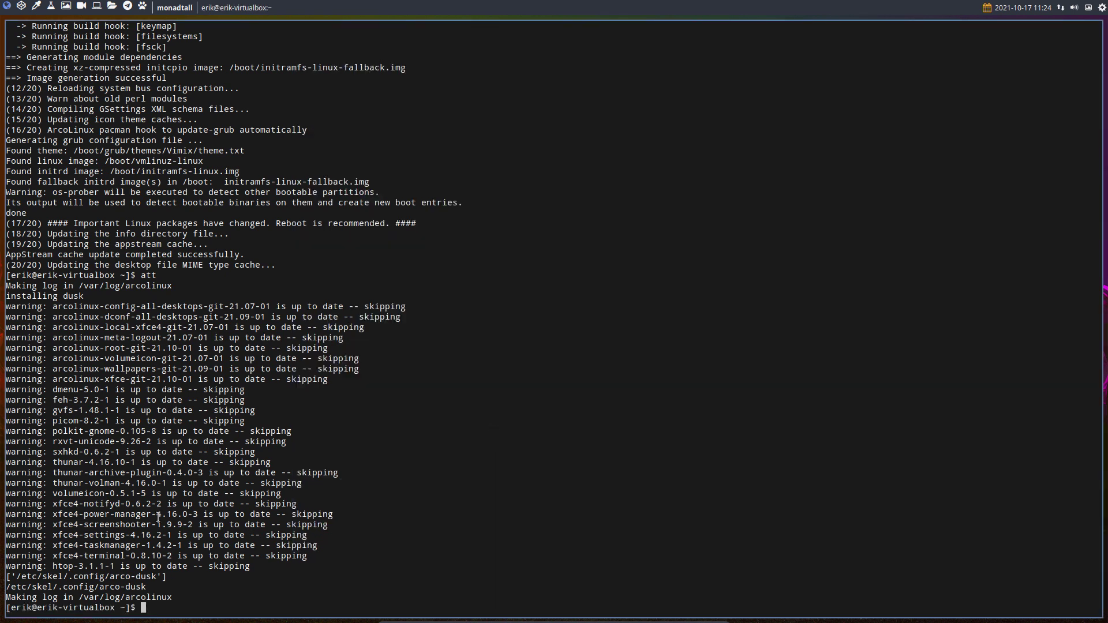
key(super+x)
Step: Log out, choose the dusk session on the login screen, and sign in with the account password
click(381, 319)
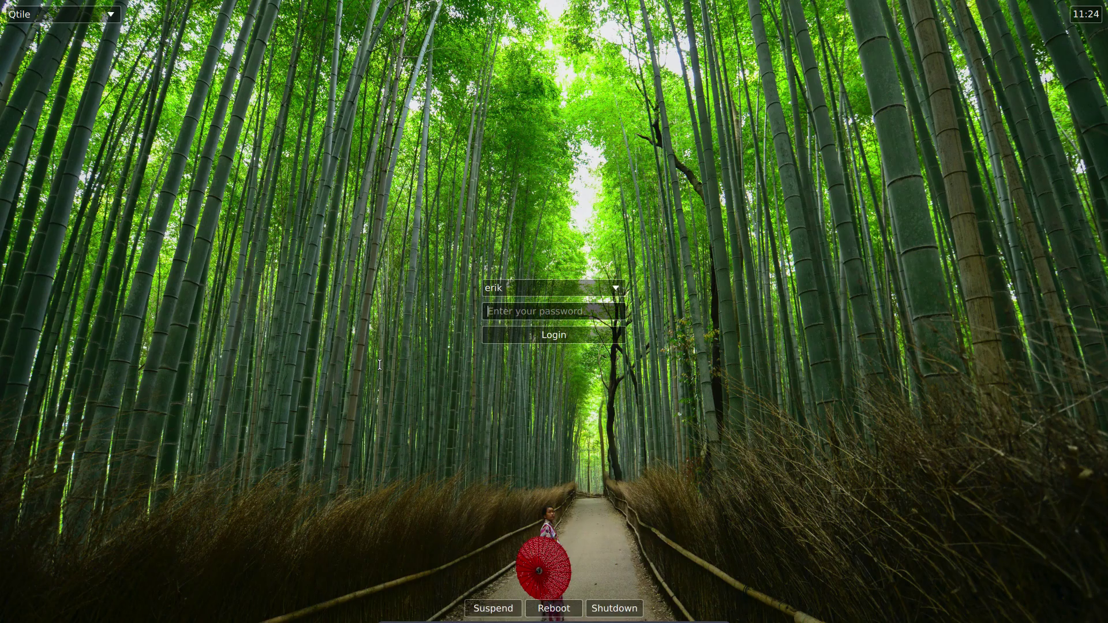
click(35, 19)
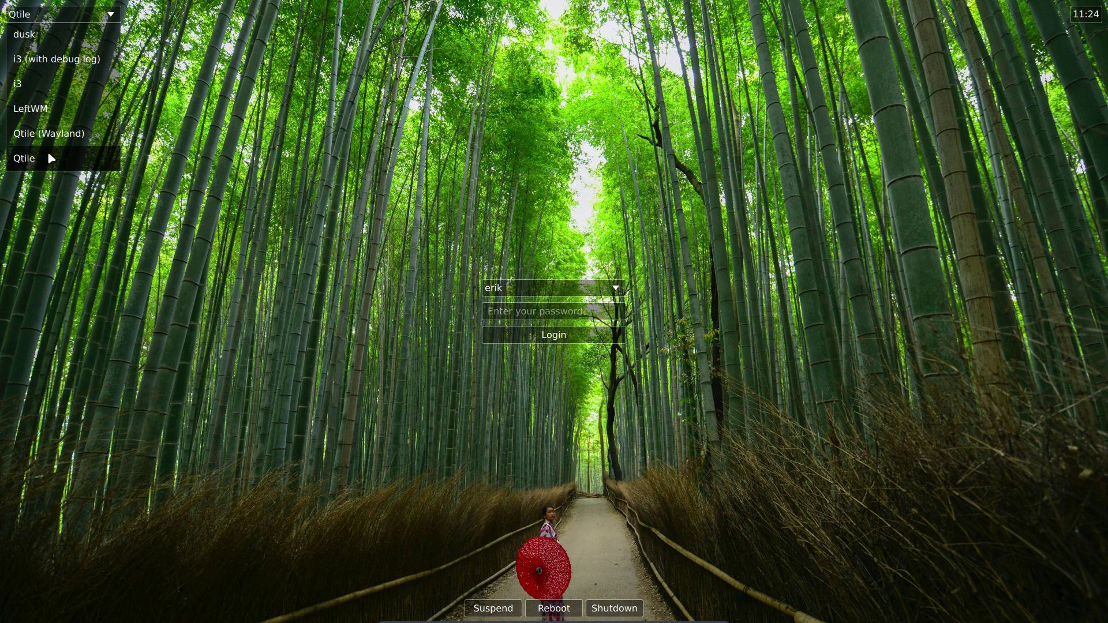
click(36, 35)
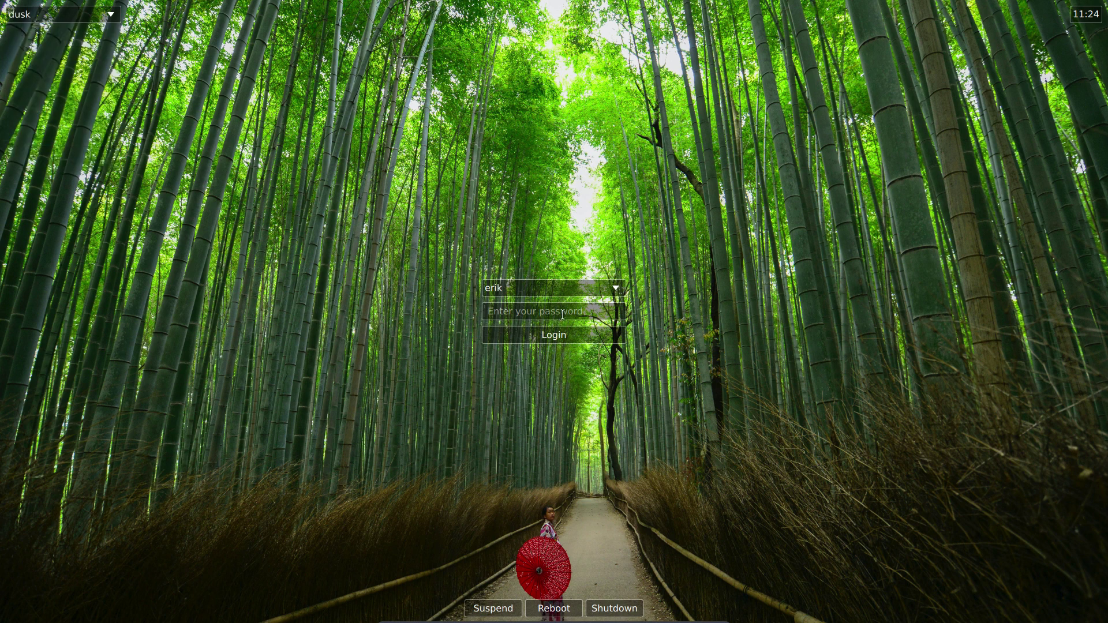
click(555, 316)
text(****)
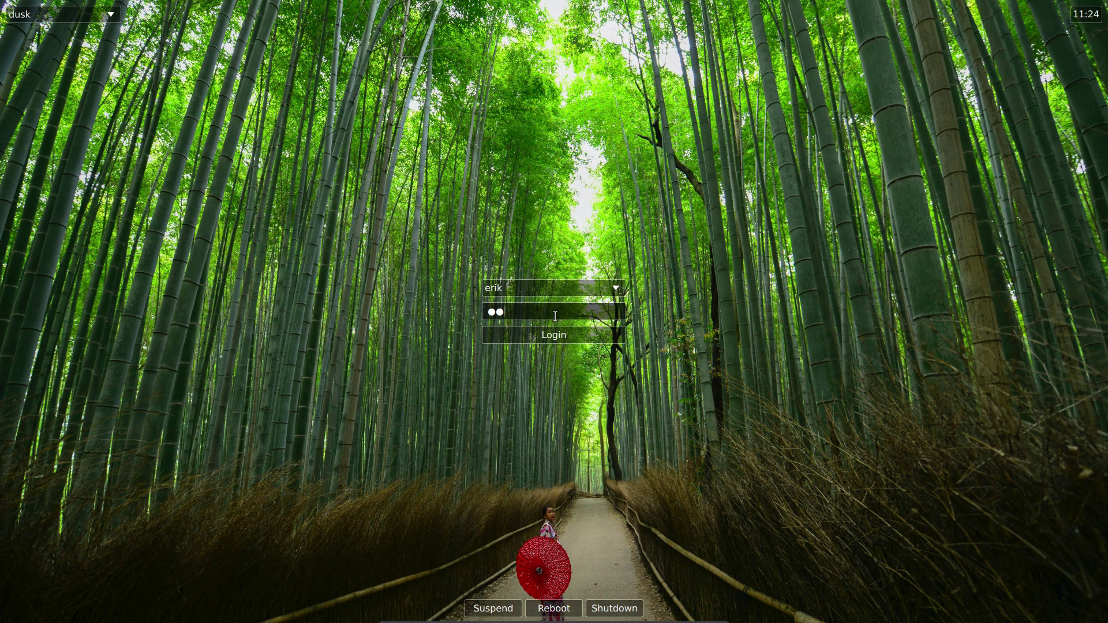
key(Return)
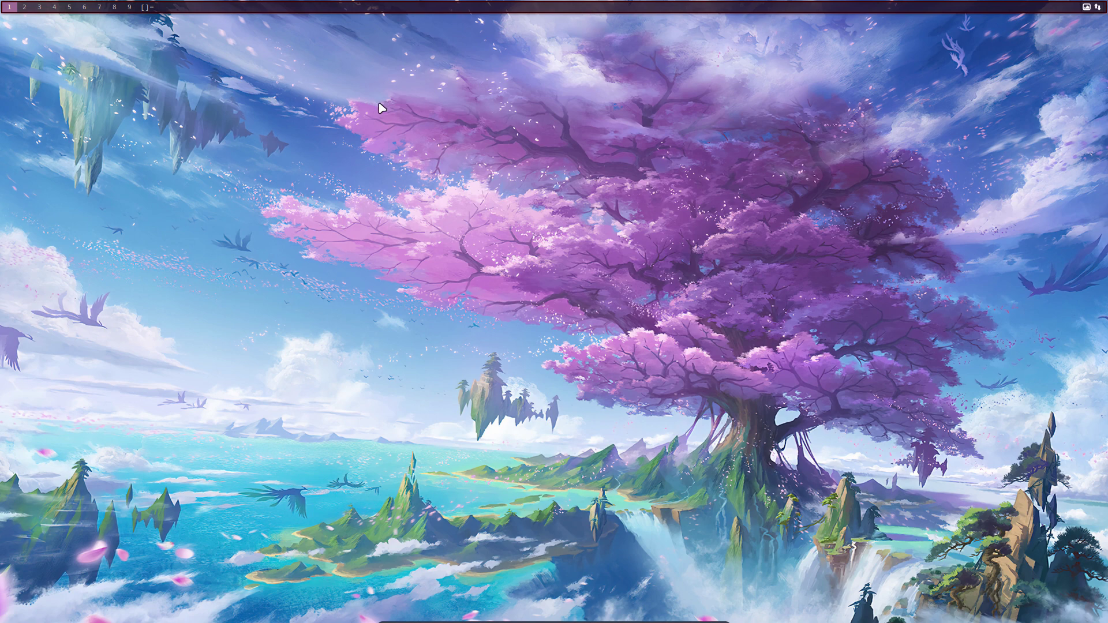
Step: Open an st terminal and Thunar, highlight the neofetch 'WM: dusk' line, then switch to workspace 2
key(super+Return)
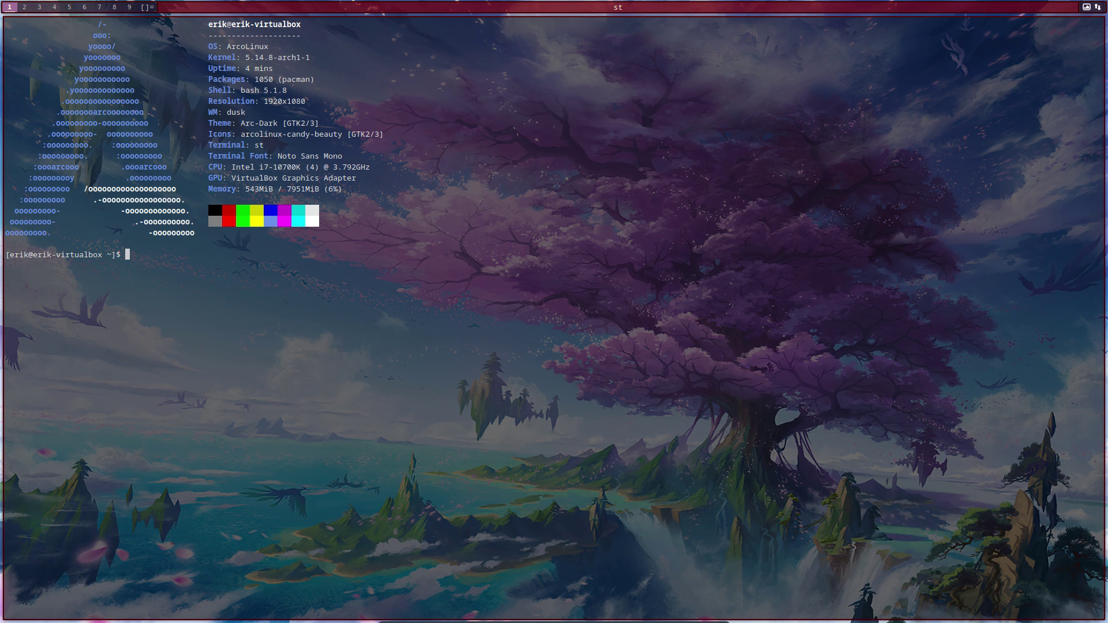
key(super+shift+Return)
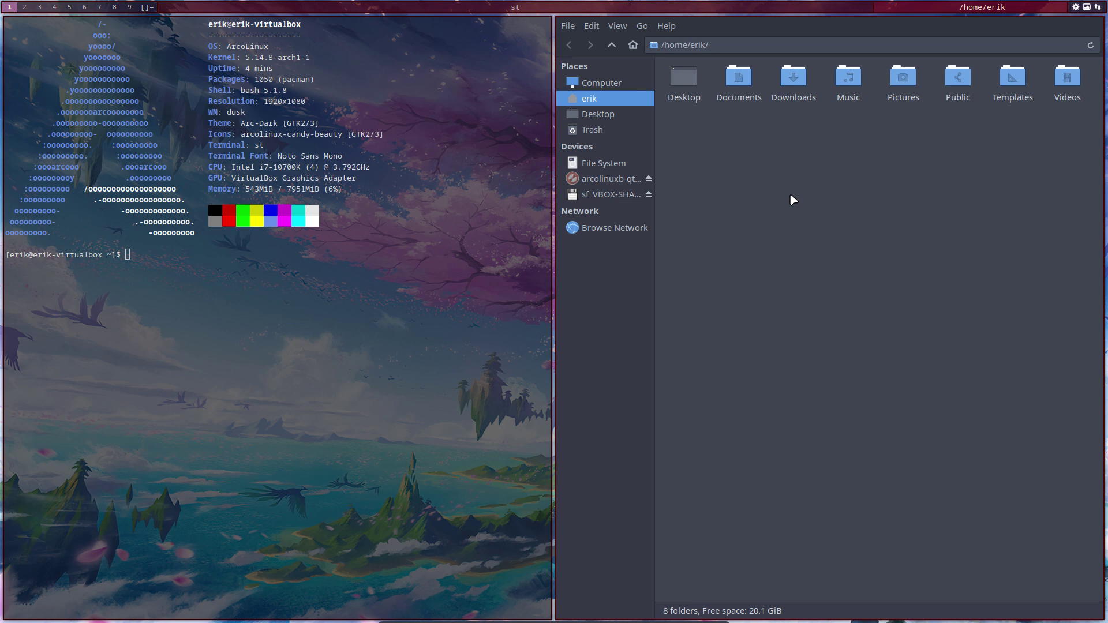
double_click(229, 112)
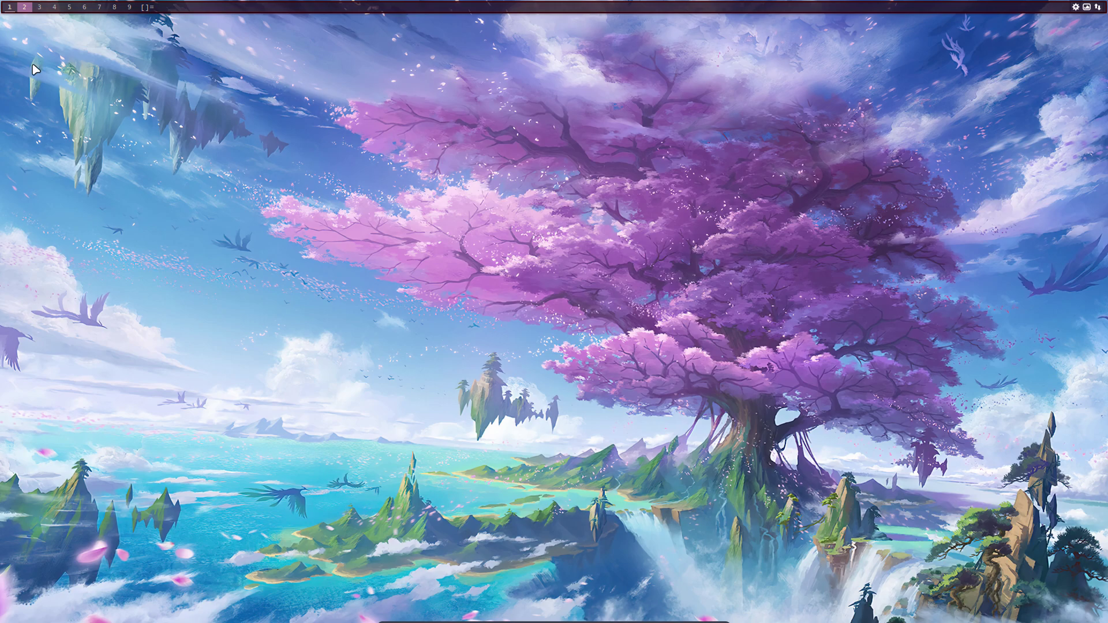
click(24, 7)
Step: Launch Firefox and go to the TUTORIALS section of arcolinuxb.com
key(super+w)
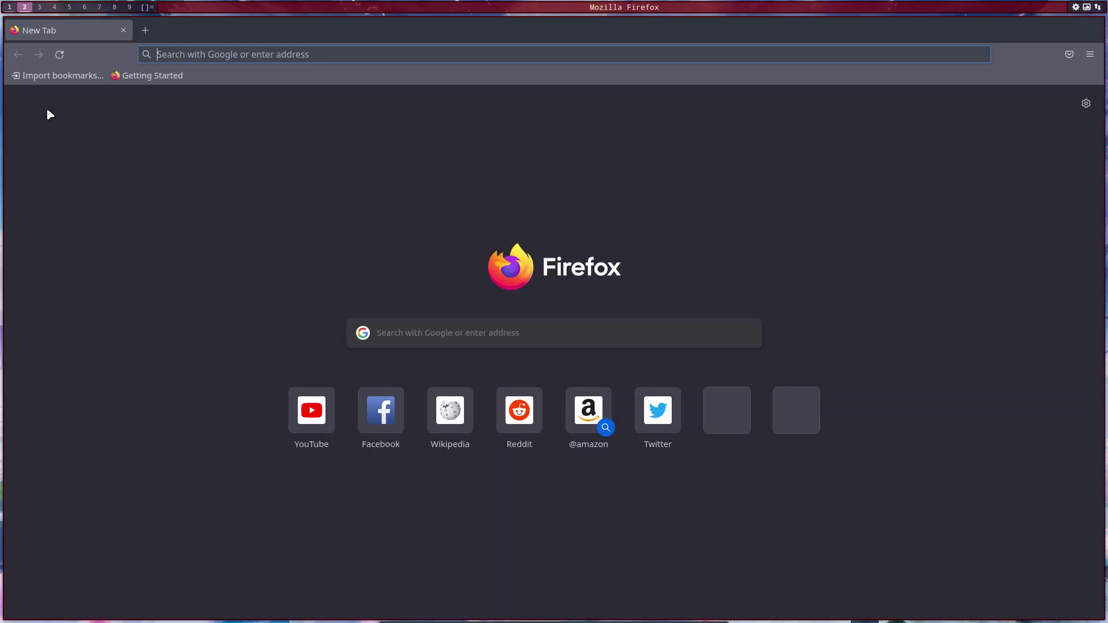
text(a)
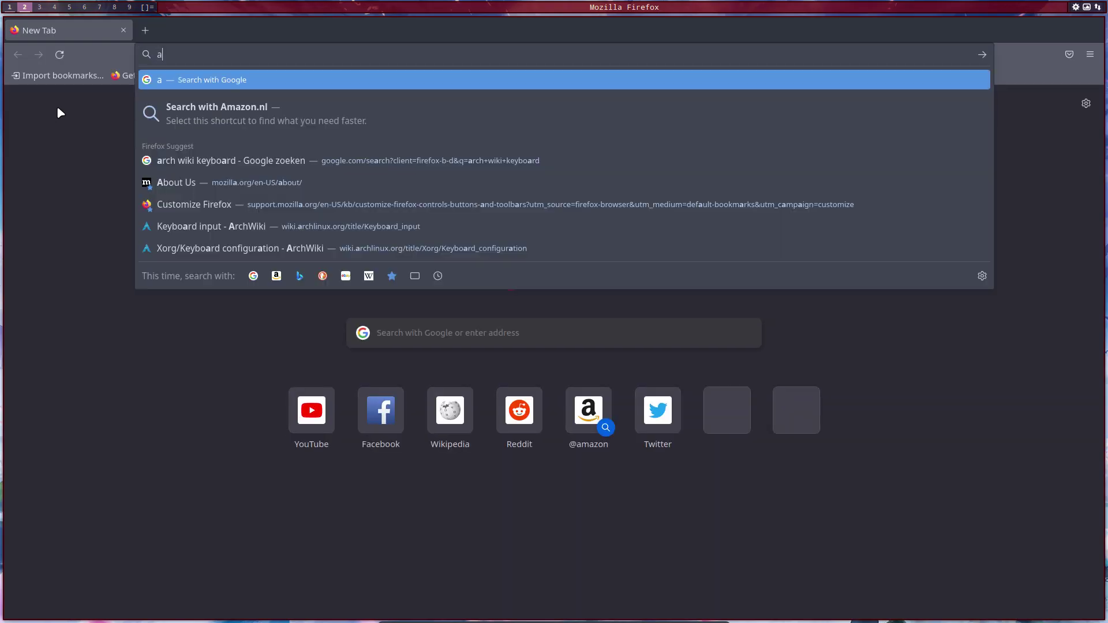
text(rcolinu)
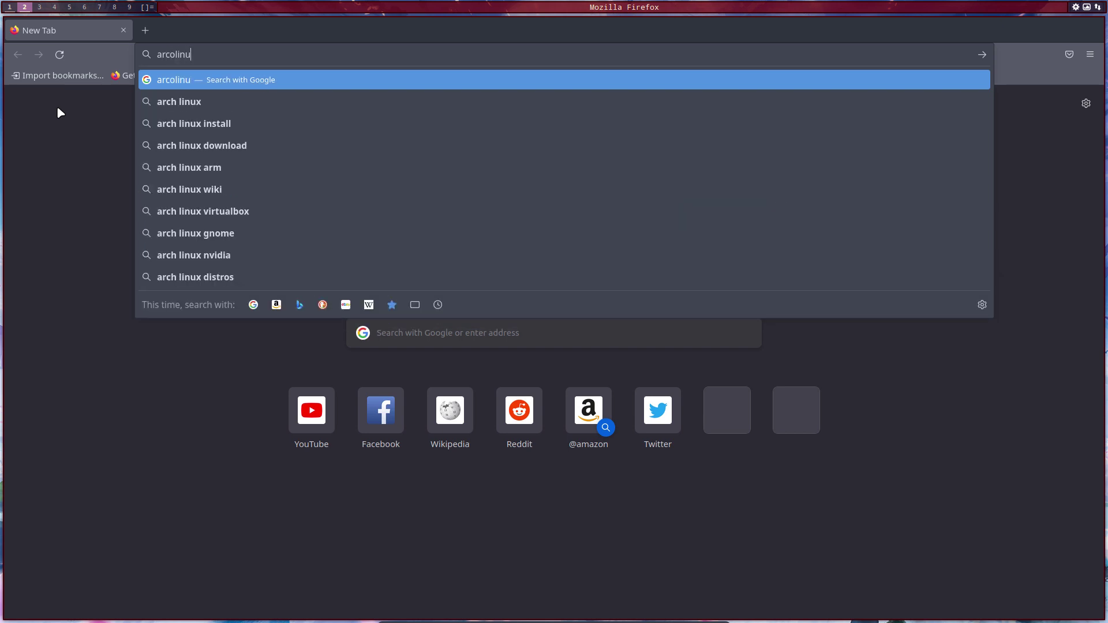
text(xb.com)
key(Return)
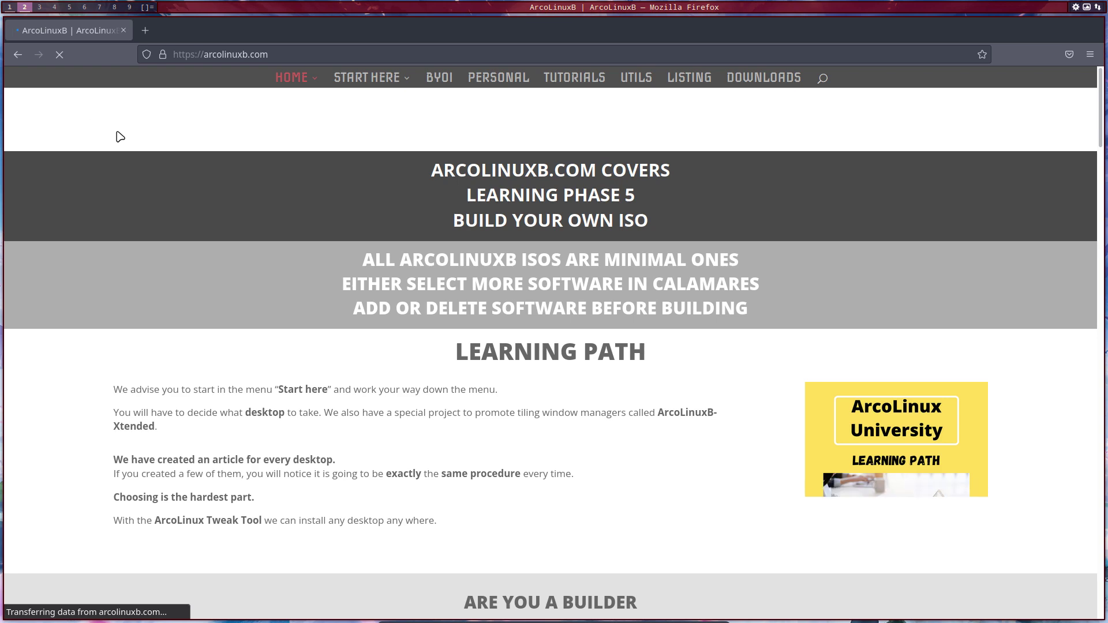
click(577, 77)
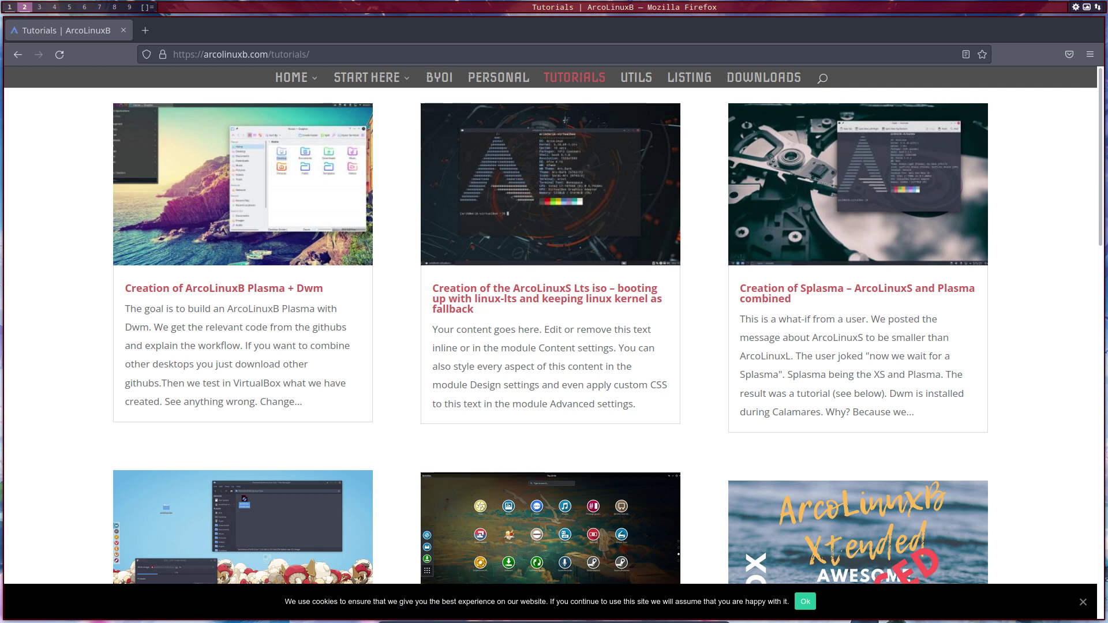
Step: Reload the tutorials and open the 'creation of ArcoLinuxB Dusk' iso article, scrolling to its GitHub link
key(F5)
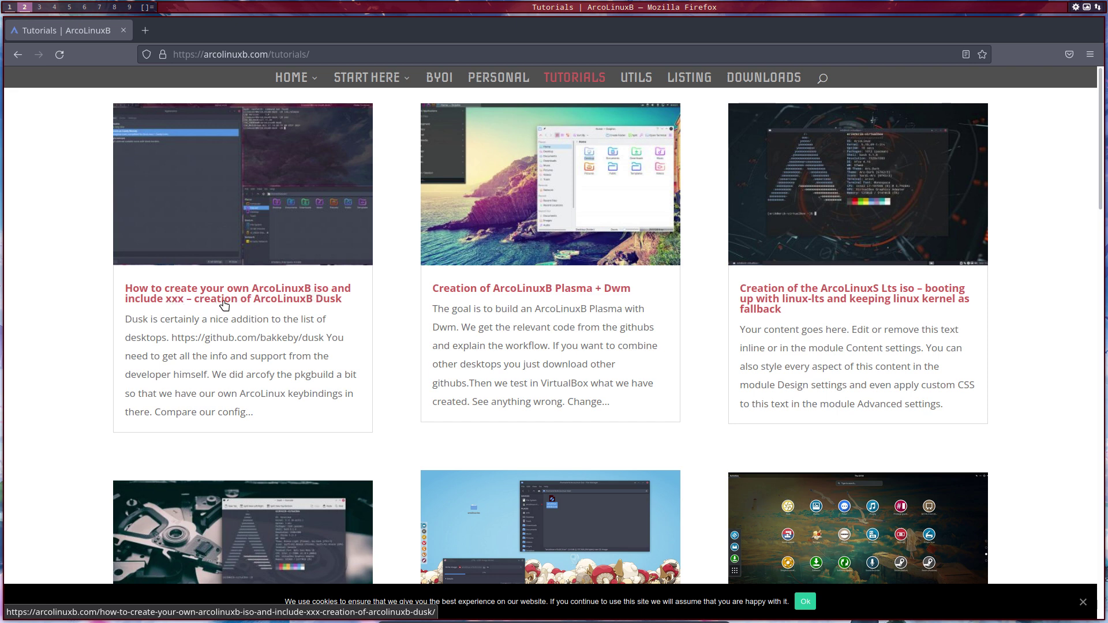
click(317, 299)
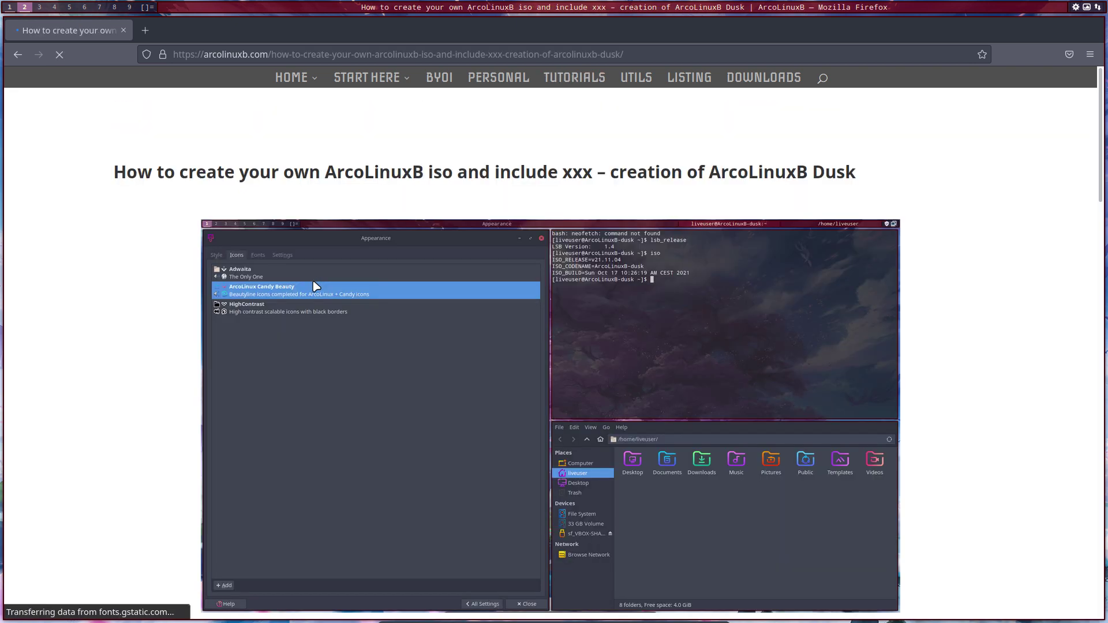
scroll(316, 285, down, 8)
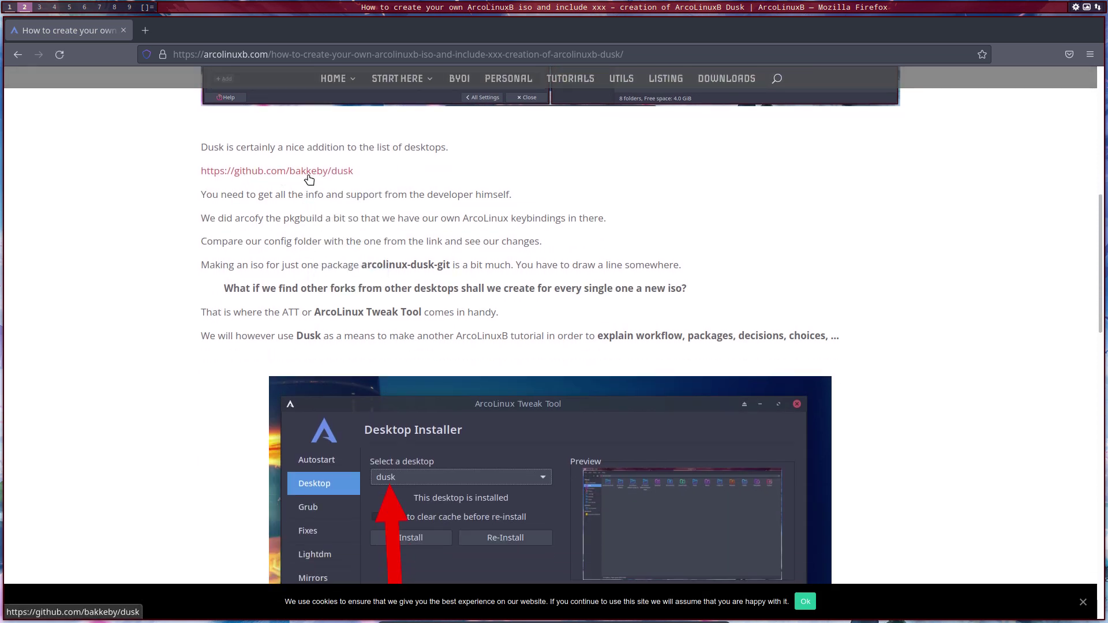
Step: Open the bakkeby/dusk GitHub repo, browse its README and Code clone options, then switch to workspace 3
click(330, 180)
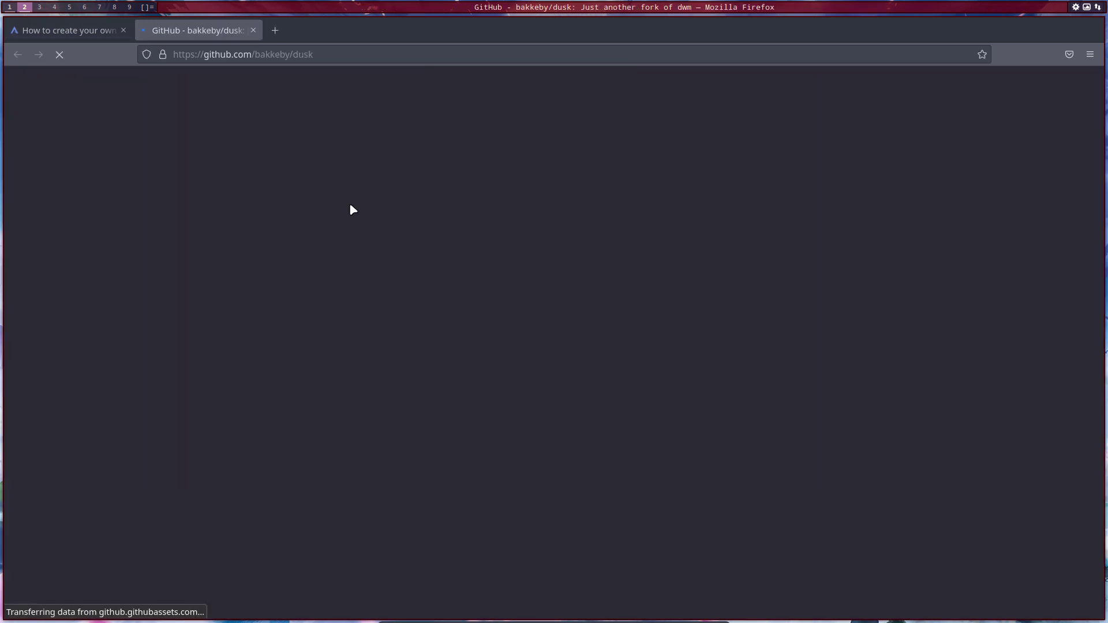
scroll(97, 390, down, 8)
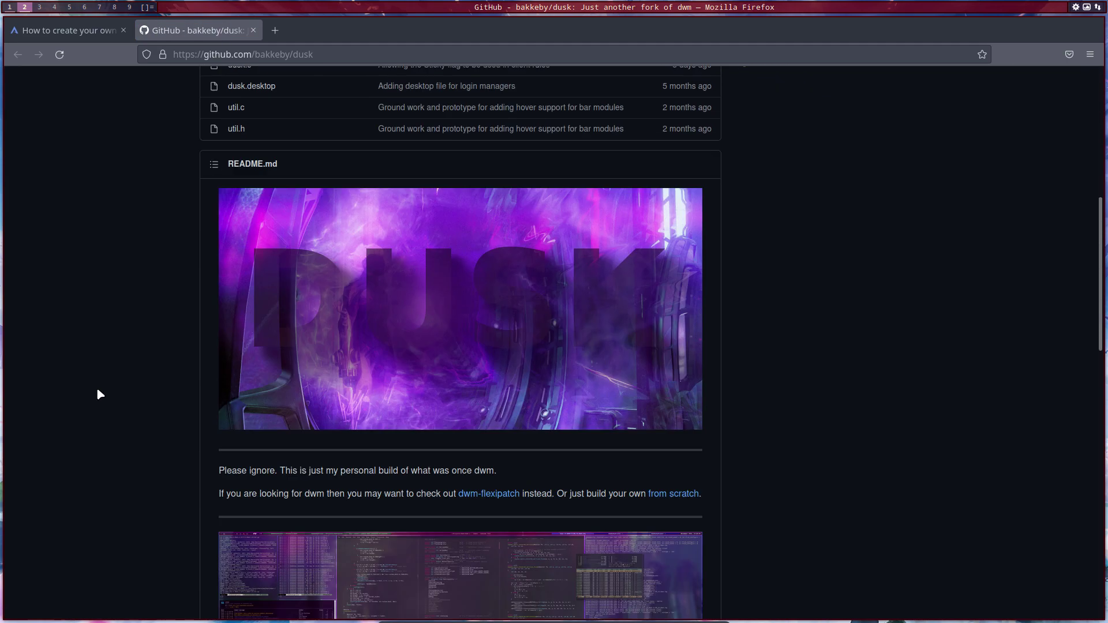
scroll(99, 394, down, 9)
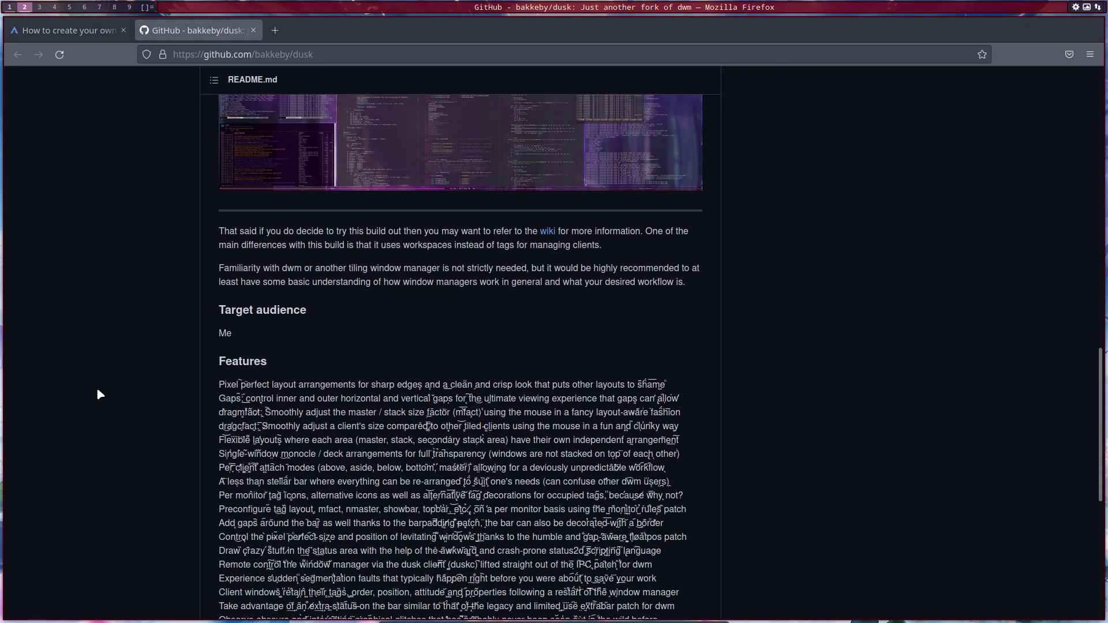
scroll(99, 394, down, 10)
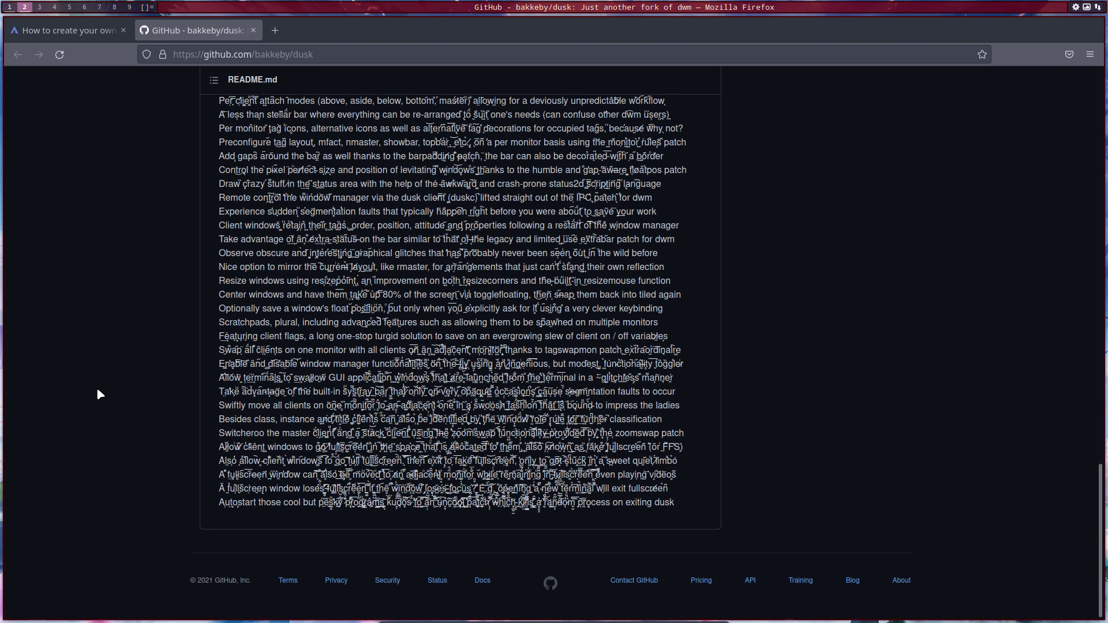
scroll(102, 385, up, 15)
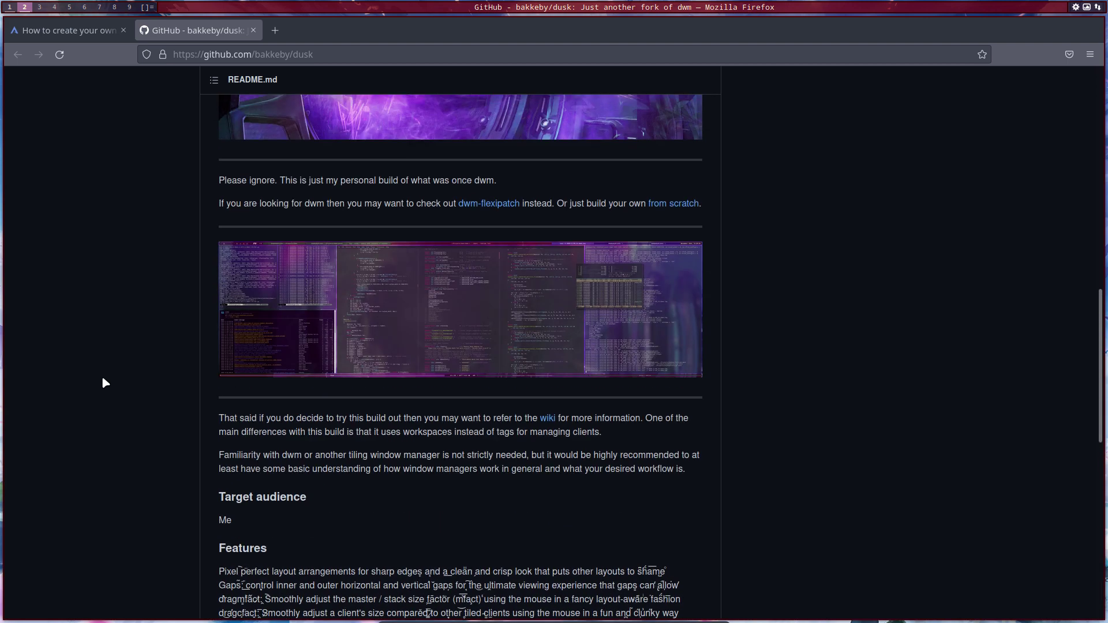
scroll(105, 384, up, 10)
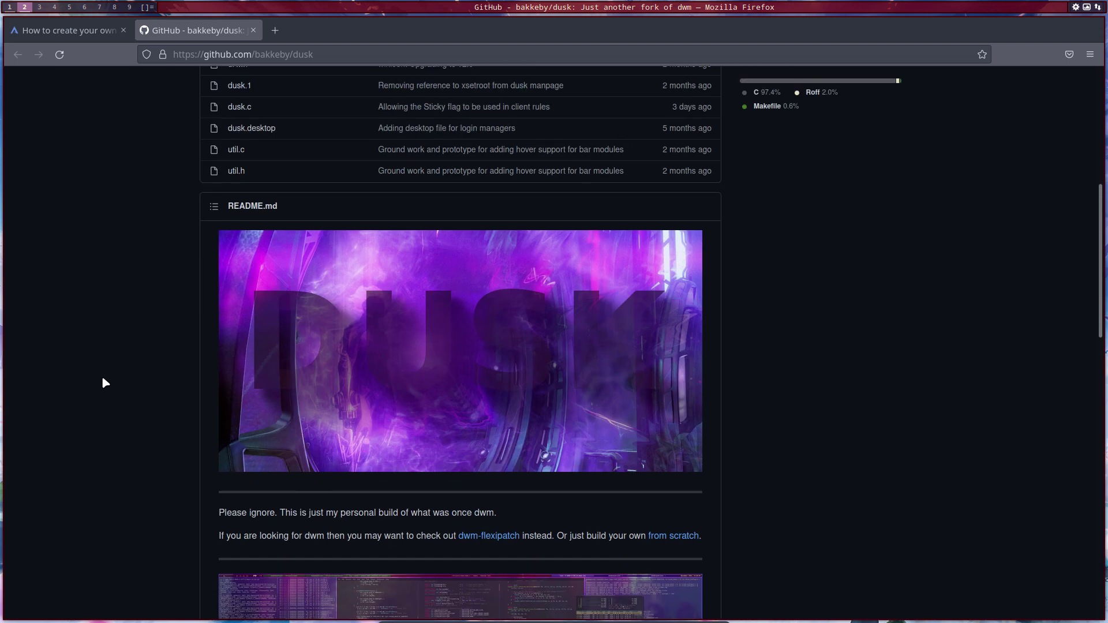
scroll(105, 383, up, 10)
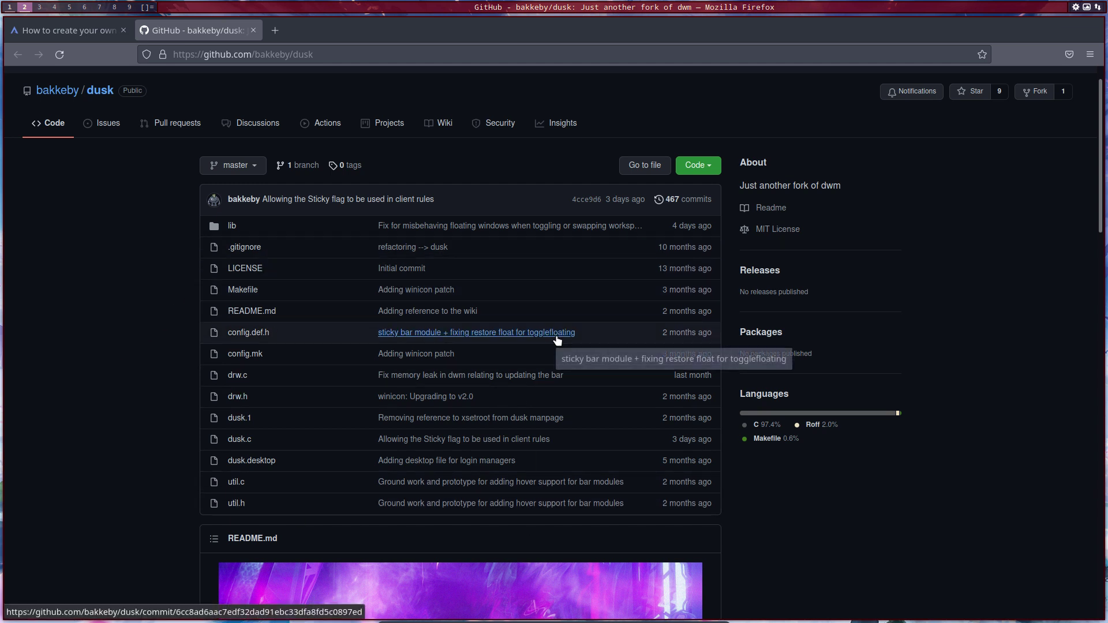
click(710, 169)
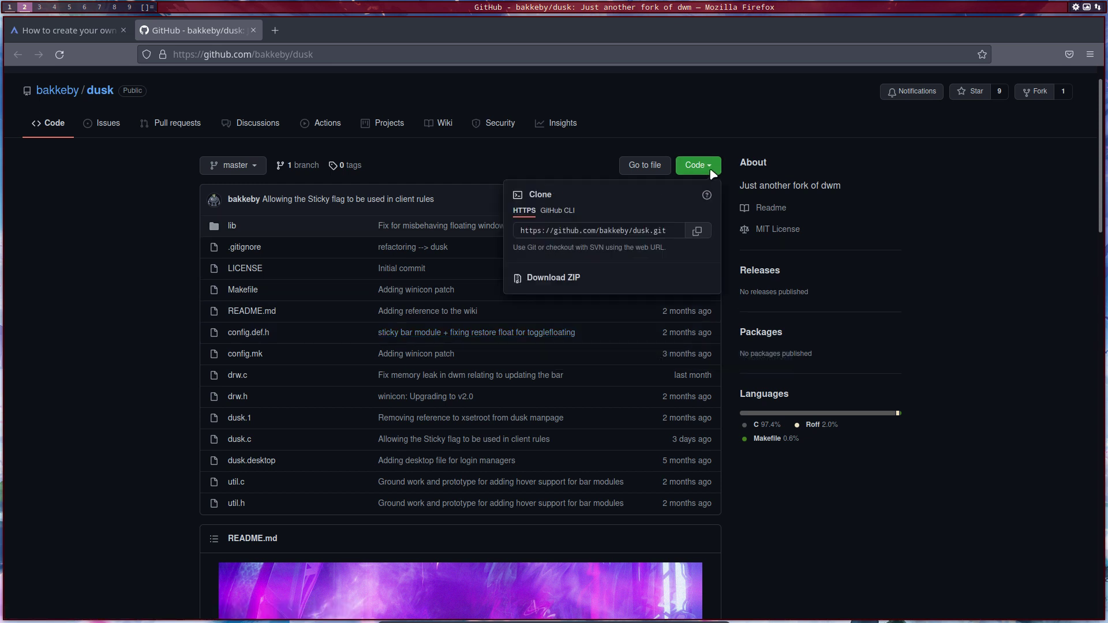
click(39, 7)
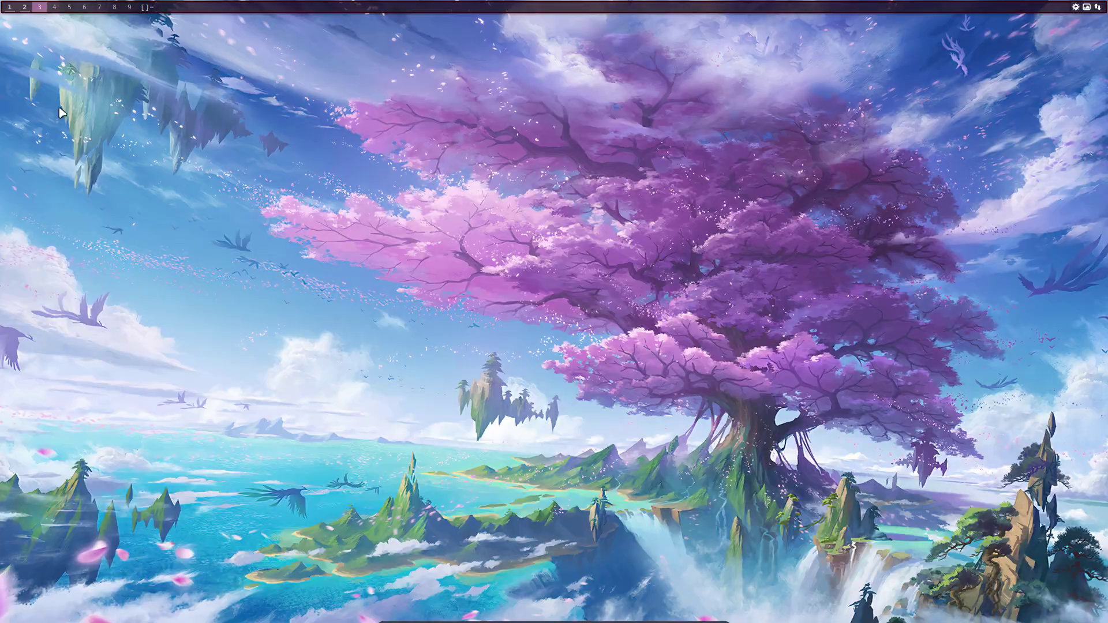
Step: Open Thunar with hidden files shown and navigate into ~/.config/arco-dusk, briefly checking the Firefox workspace
key(super+shift+Return)
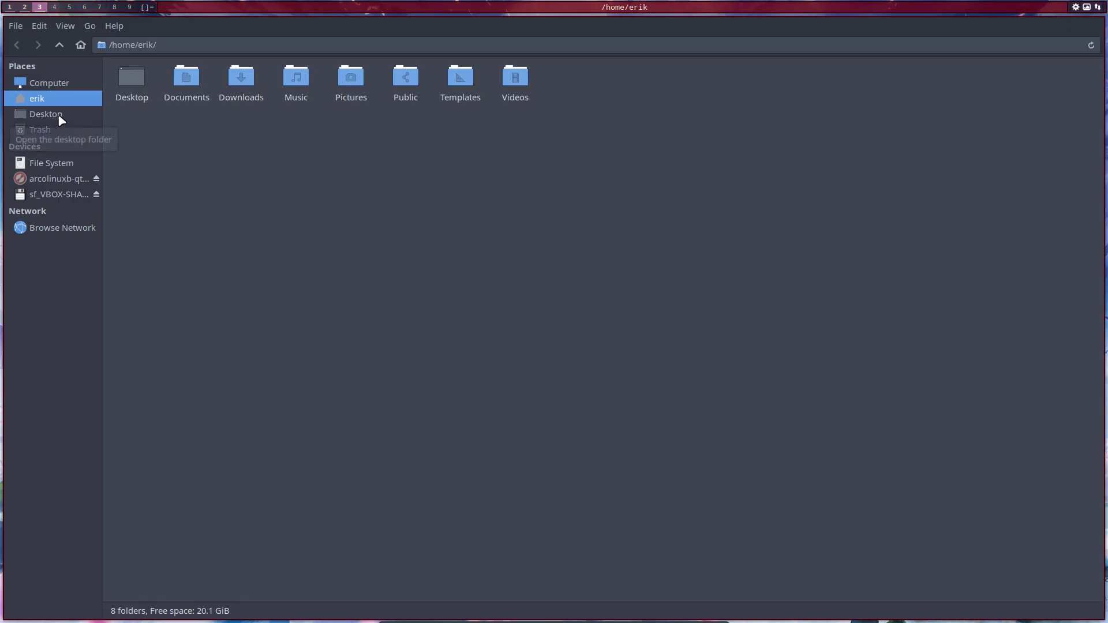
key(ctrl+h)
double_click(288, 81)
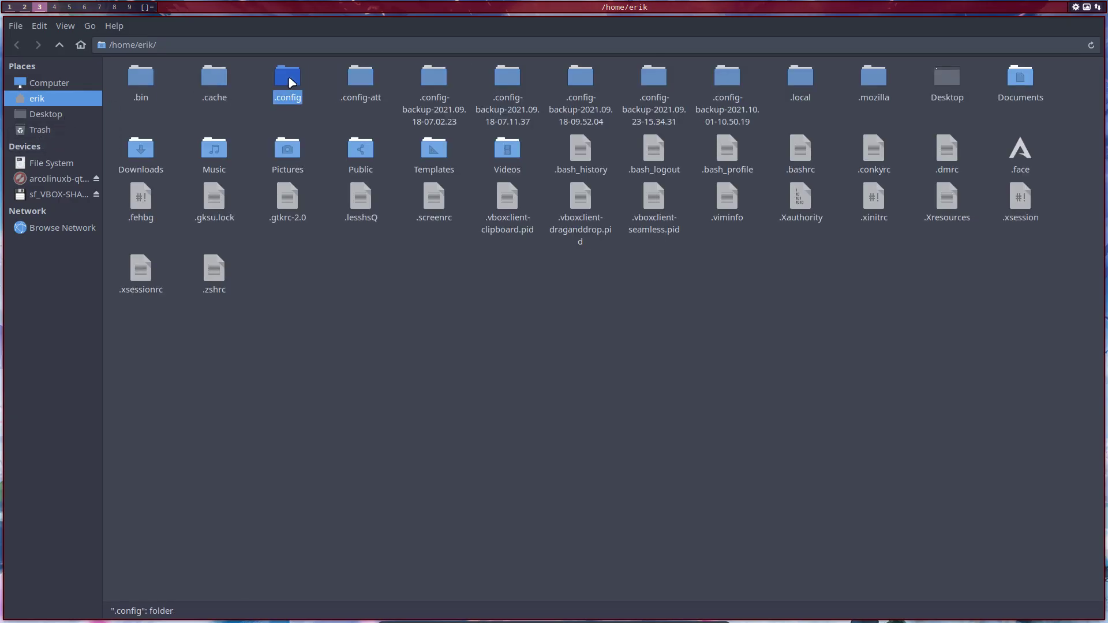
click(214, 84)
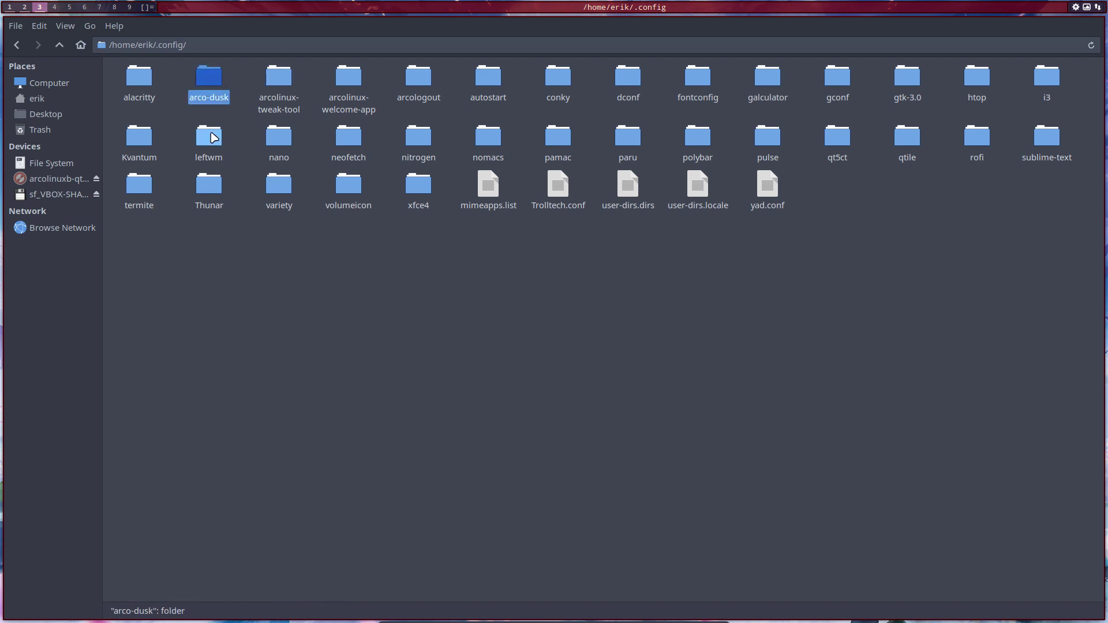
double_click(209, 80)
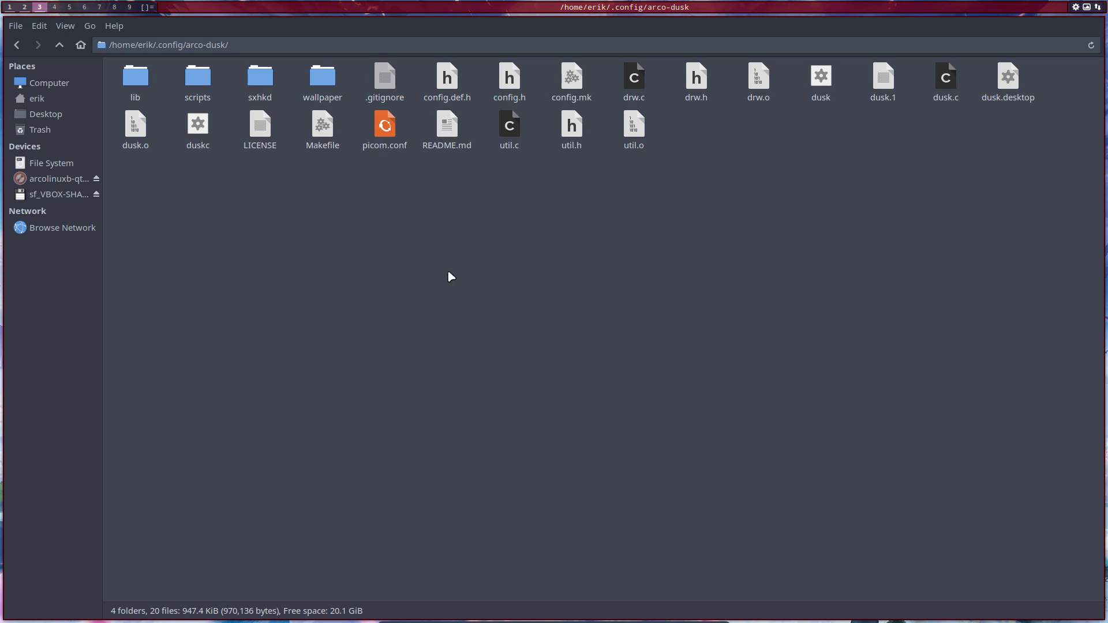
click(59, 45)
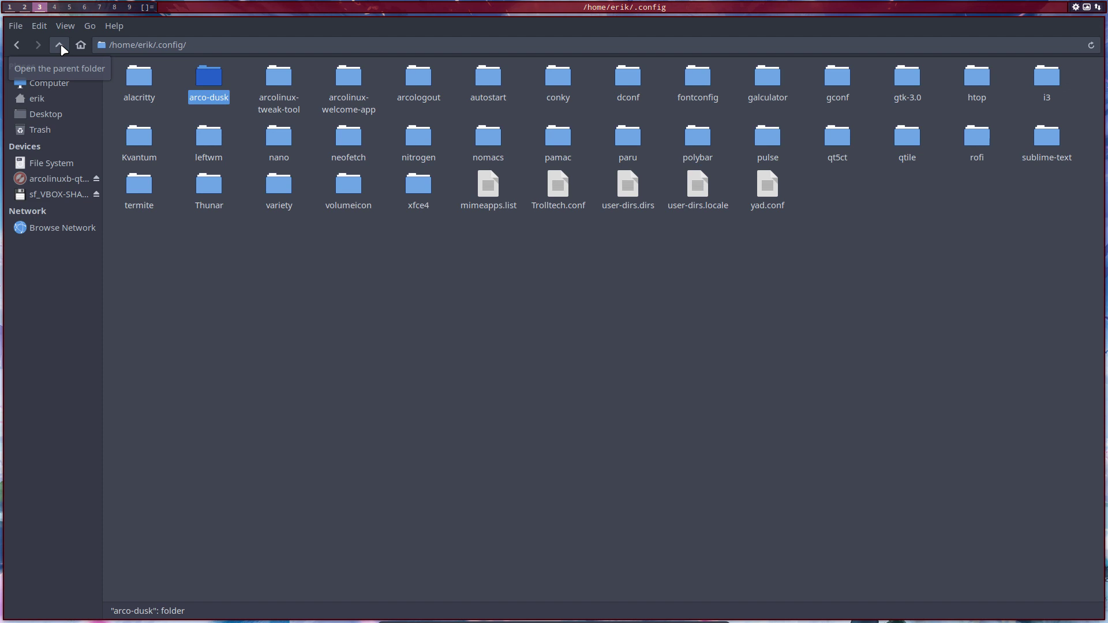
double_click(209, 78)
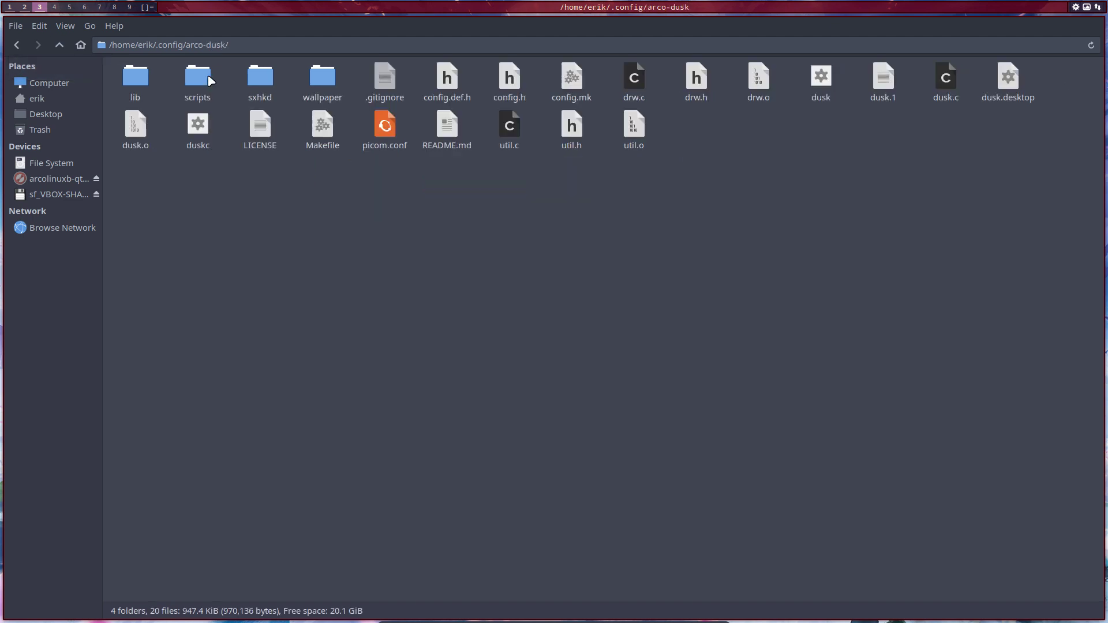
click(26, 8)
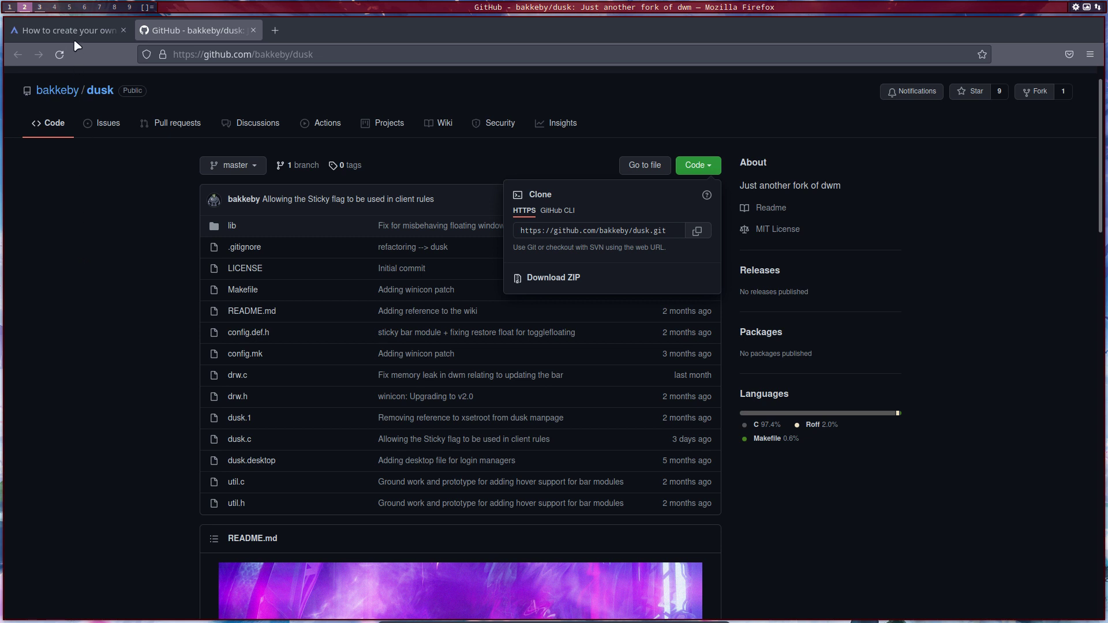
click(39, 7)
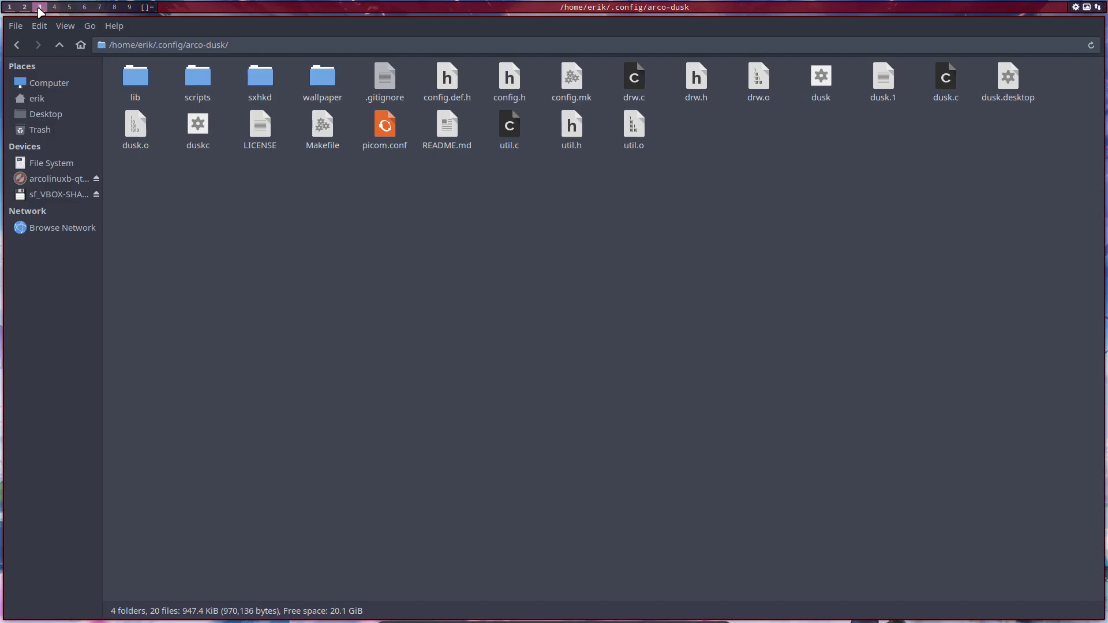
Step: Return Thunar to ~/.config, deselect arco-dusk, and bring up the ArcoLinux Logout options
click(59, 44)
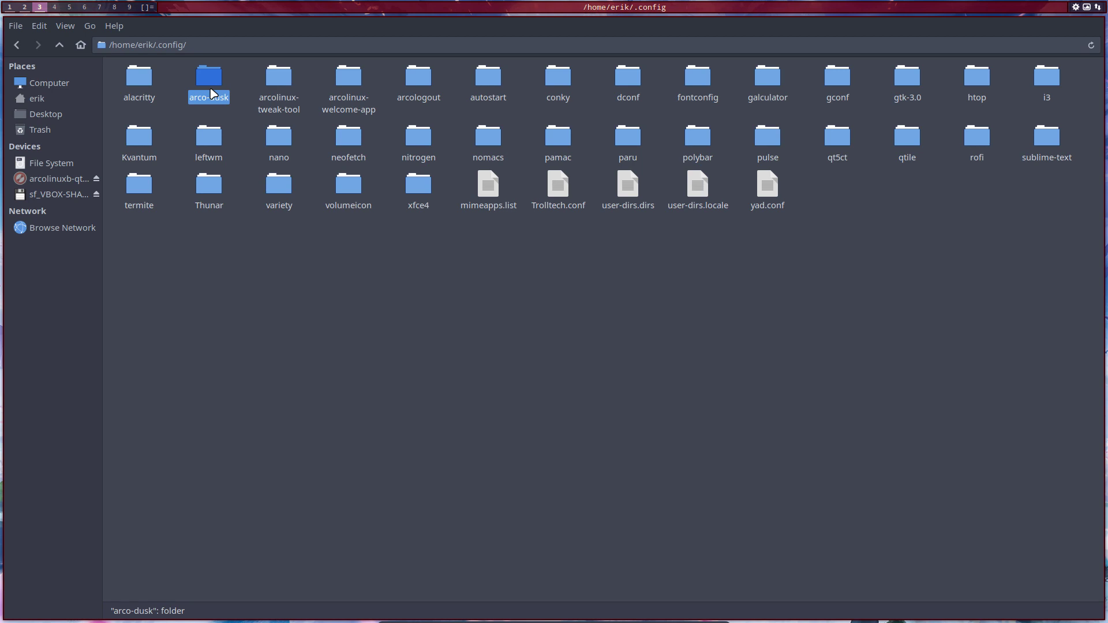
click(231, 338)
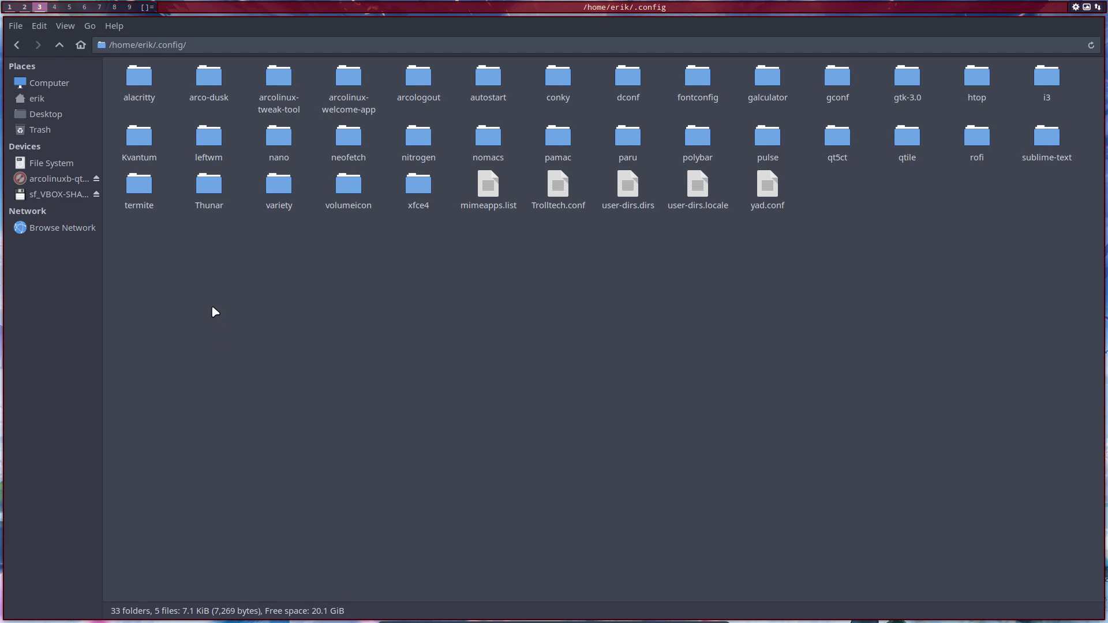
key(super+x)
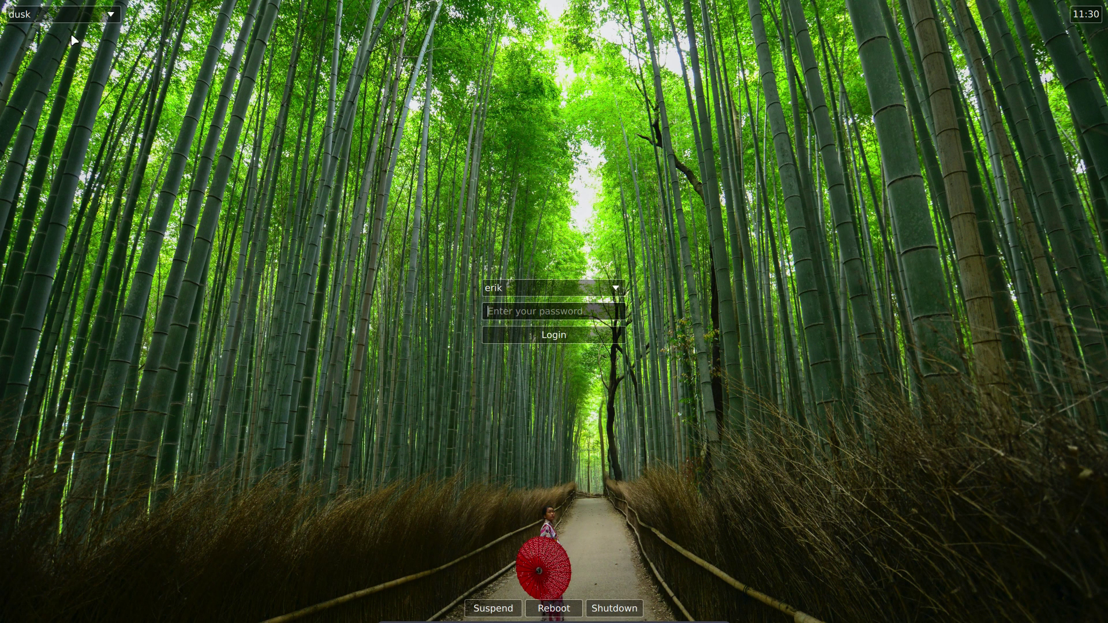
Step: Log in to the LeftWM session from LightDM and open a terminal with 'adt' typed
click(44, 16)
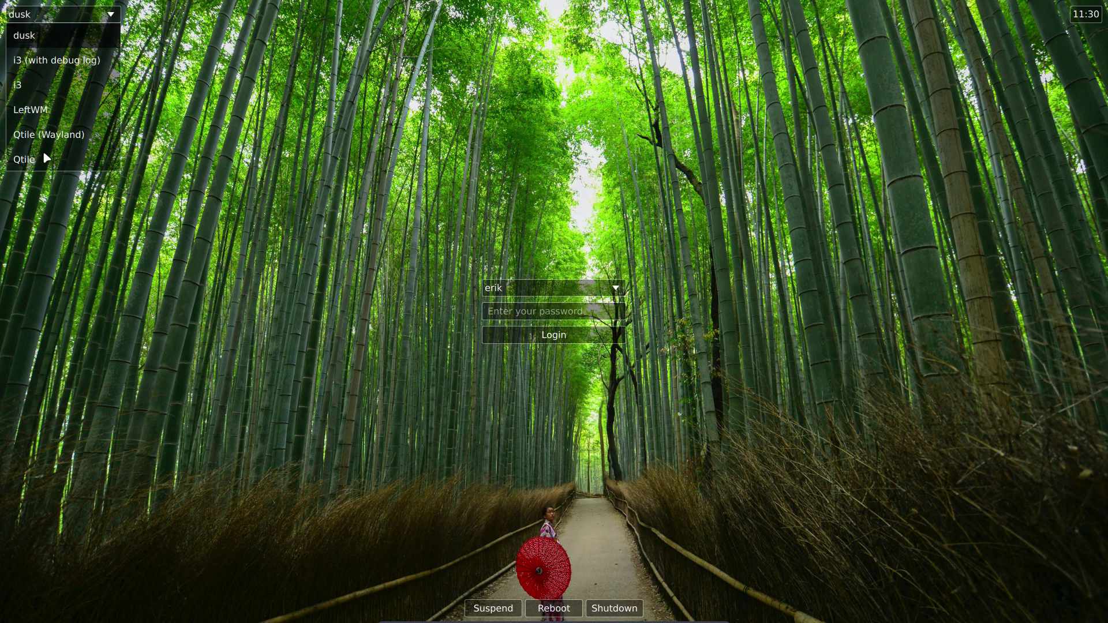
click(42, 112)
click(532, 313)
text(***)
key(Return)
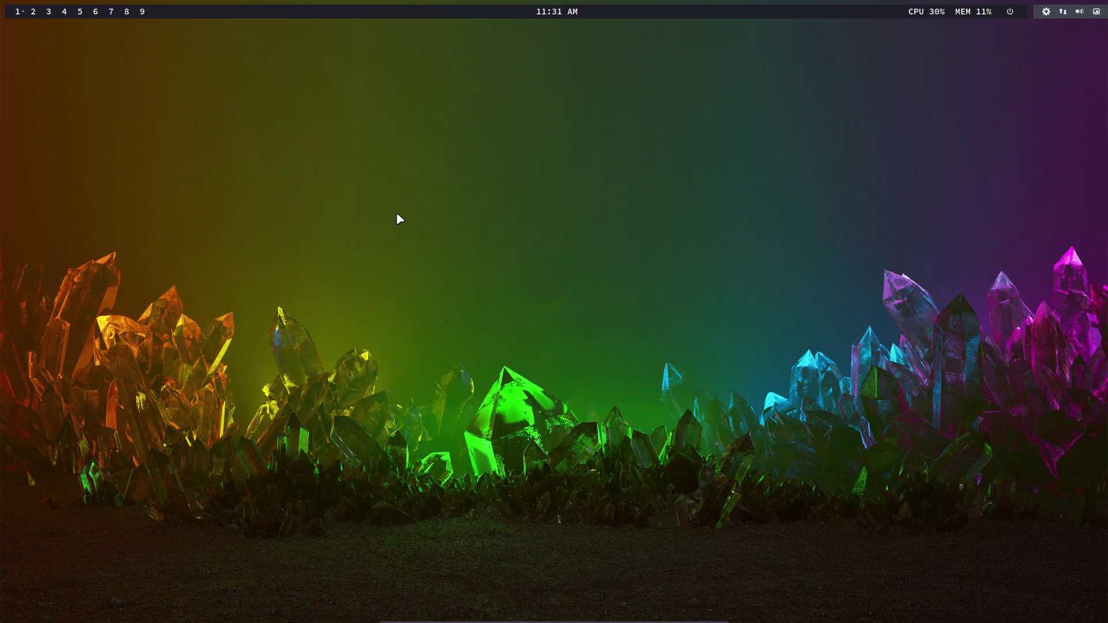
key(super+Return)
text(adt)
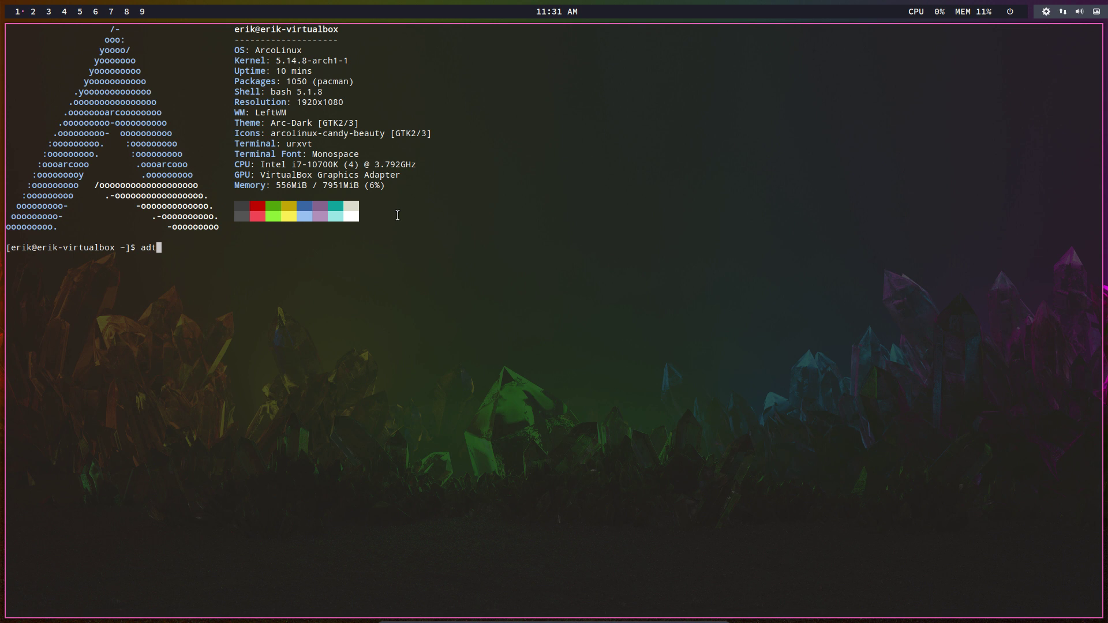
Step: Launch ArcoLinux Desktop Trasher with the admin password and choose dusk as the desktop to remove
key(super+shift+Return)
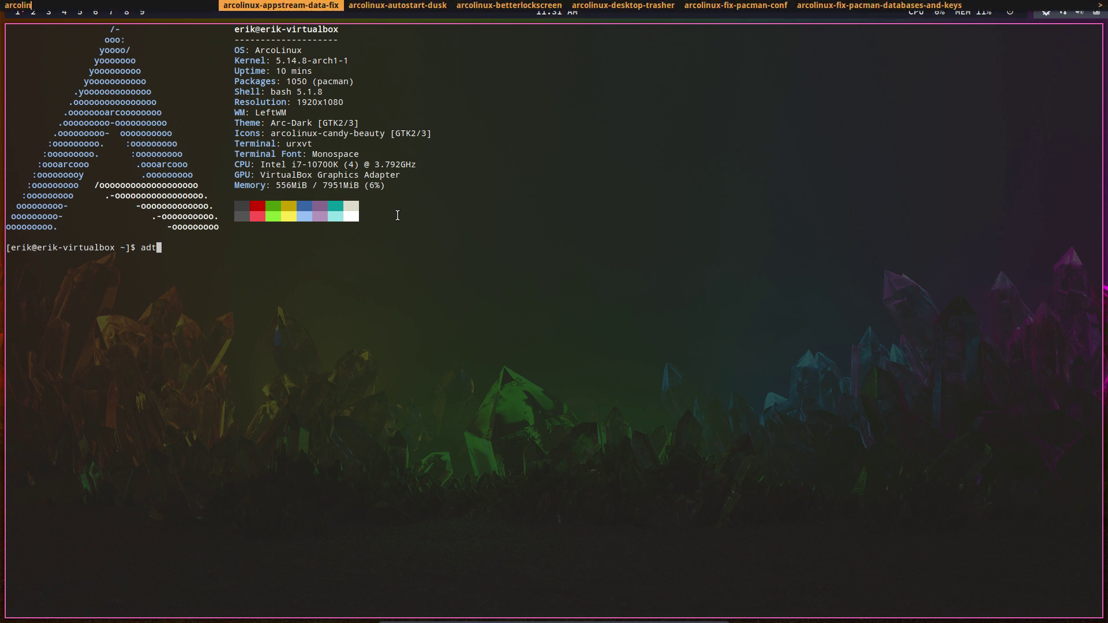
key(Escape)
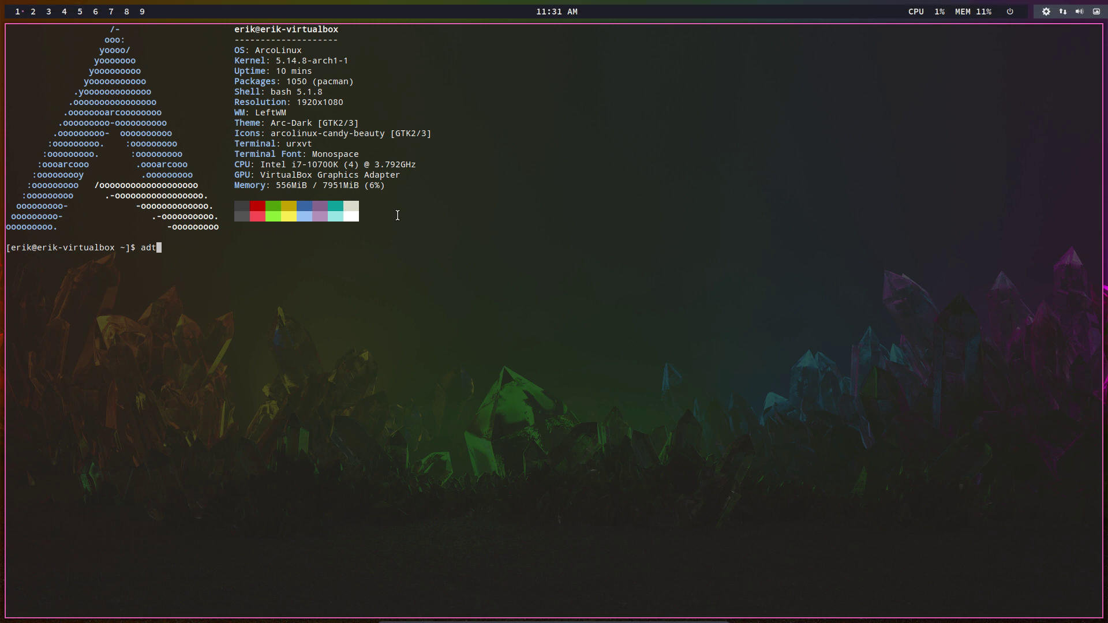
key(Return)
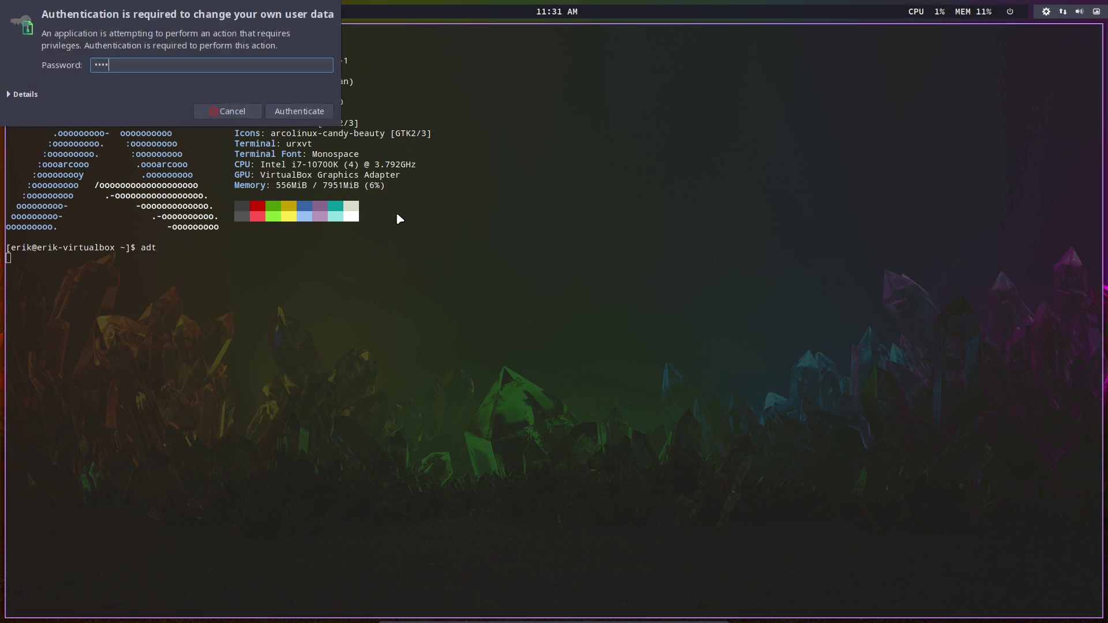
key(Return)
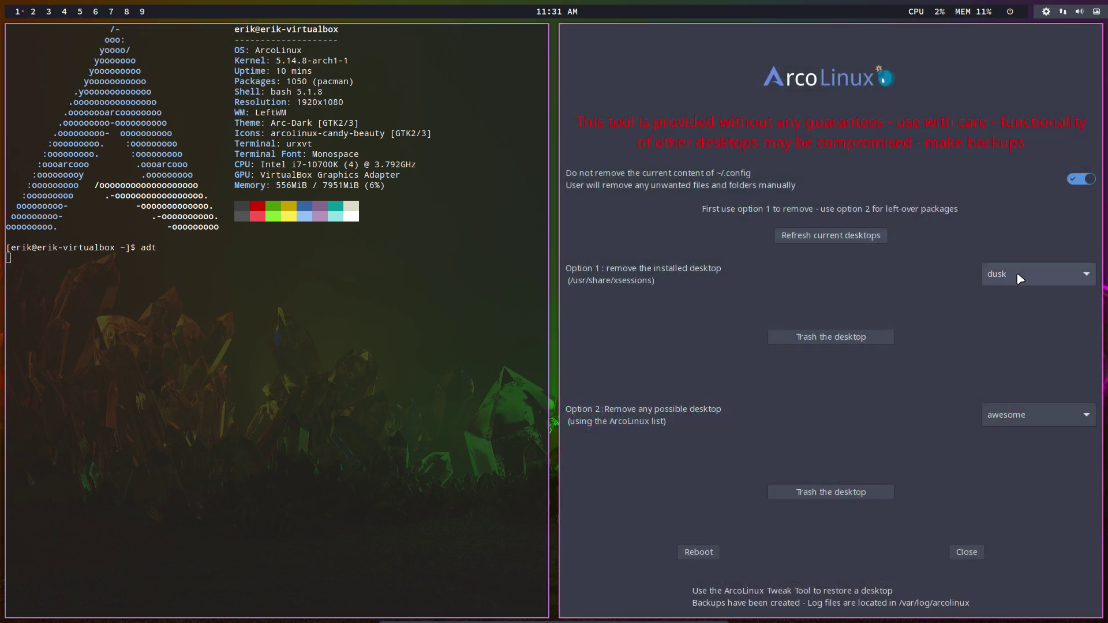
click(1016, 277)
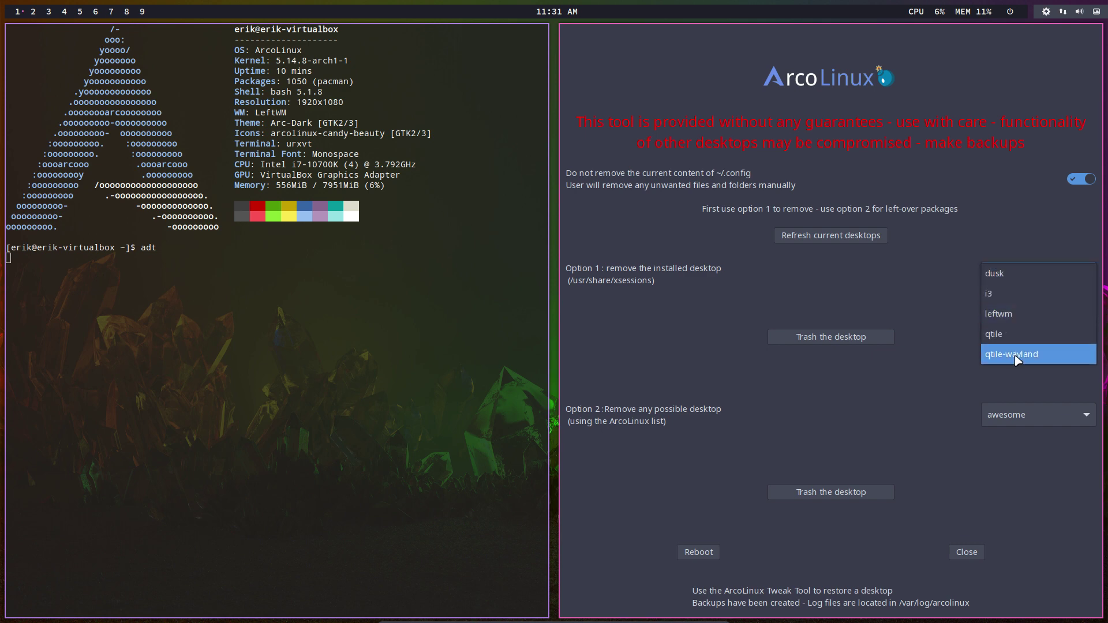
click(1002, 275)
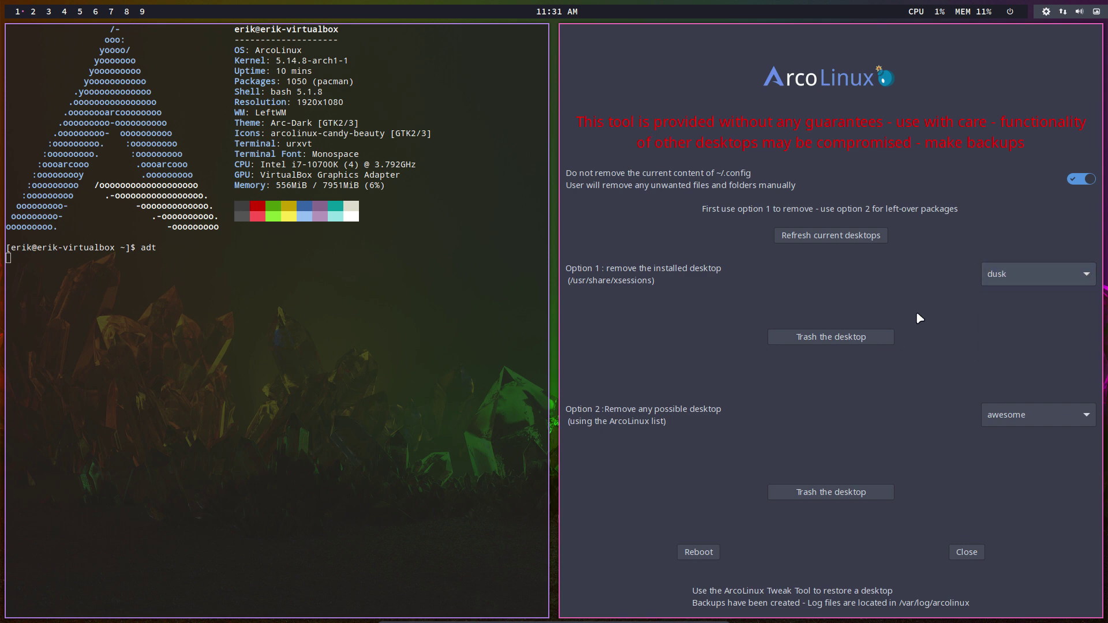
Step: Trash the dusk desktop and highlight the log error saying sxhkd is required by arcolinux-qtile-git
click(853, 337)
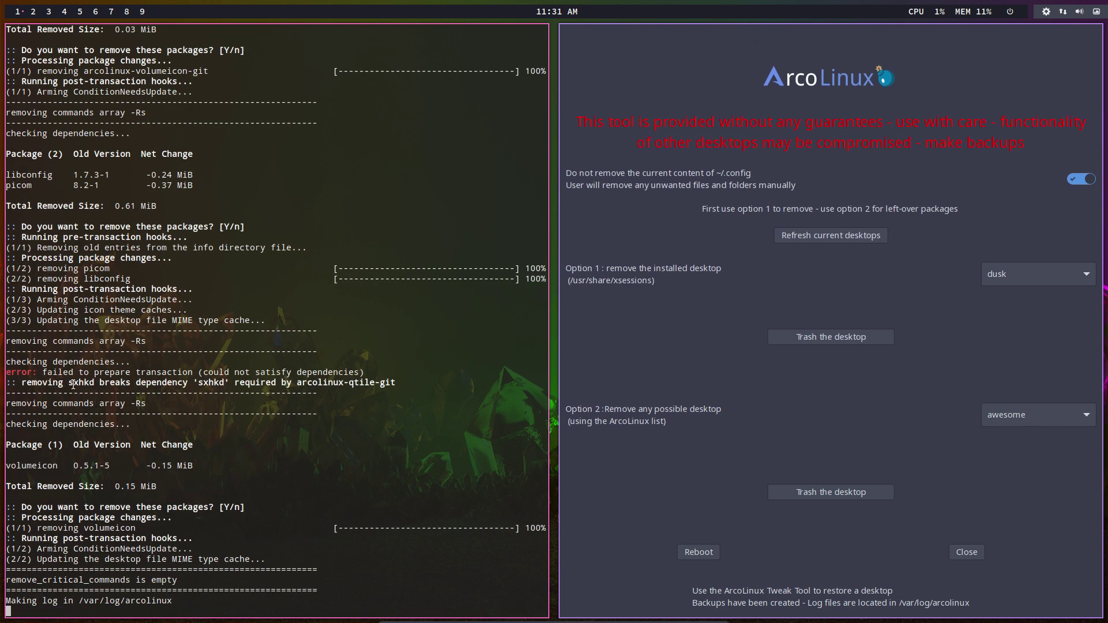
drag(65, 382, 396, 383)
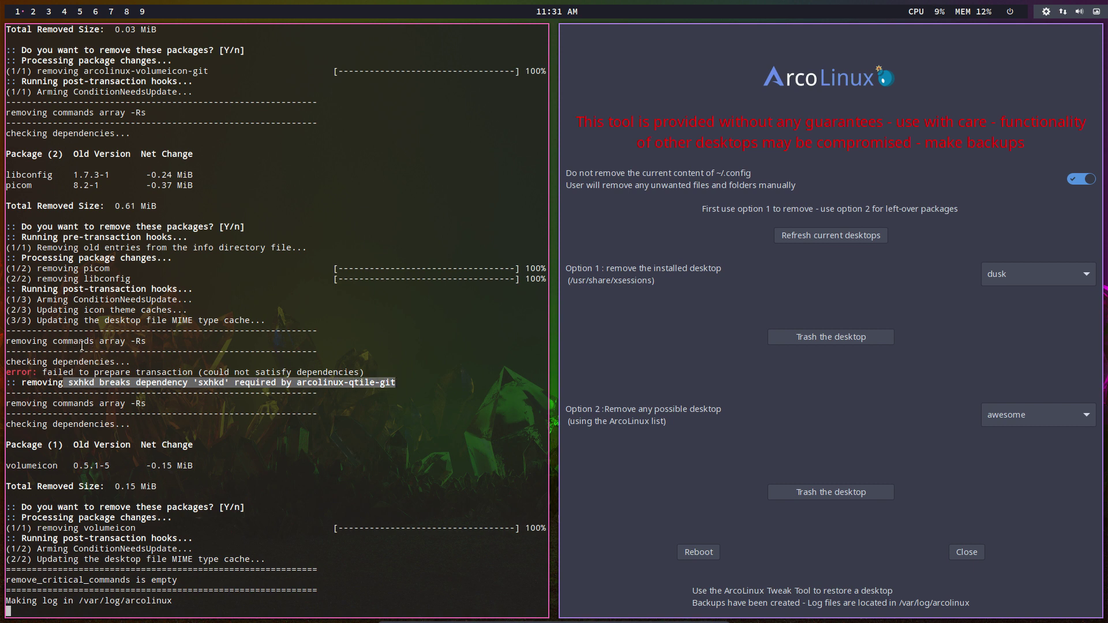
click(59, 369)
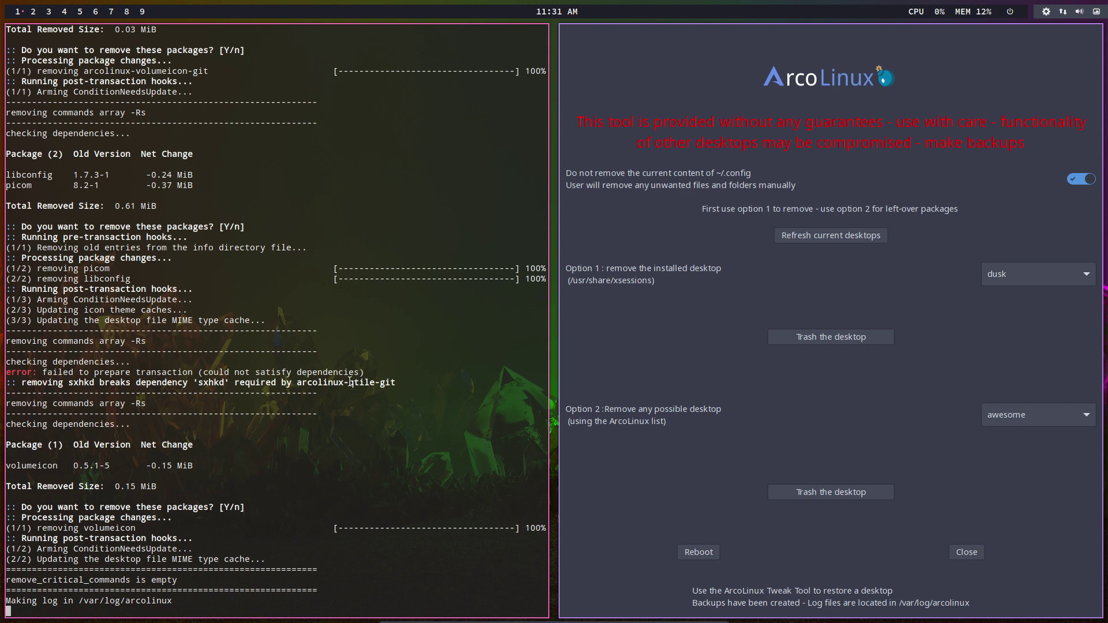
drag(542, 382, 276, 382)
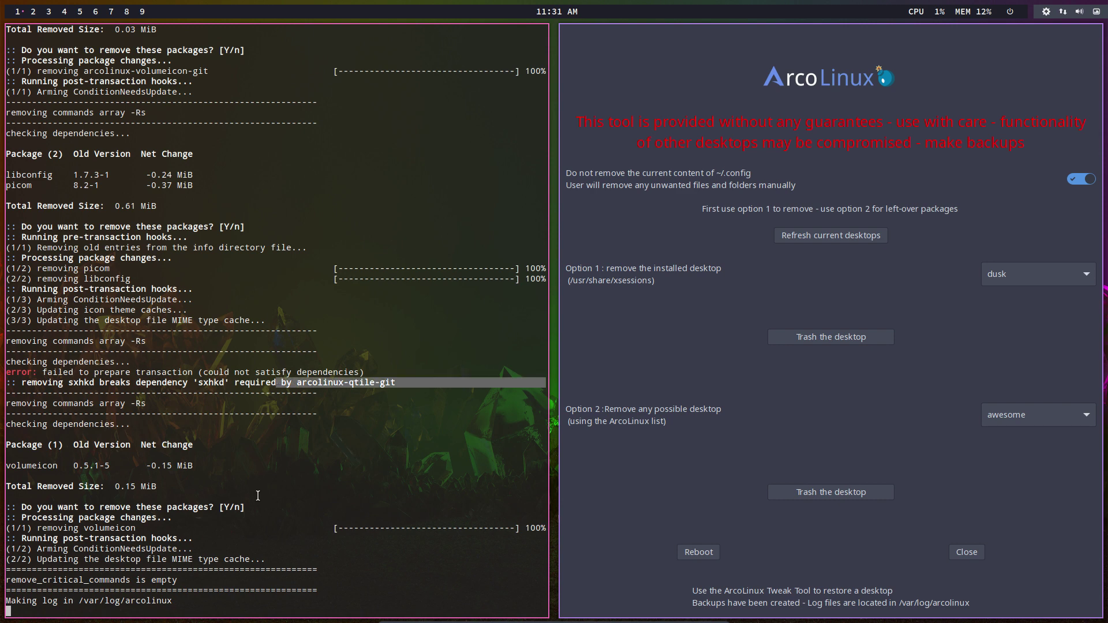
Step: In a new terminal, launch ArcoLinux Tweak Tool with 'att' and the admin password
key(super+Return)
text(ad)
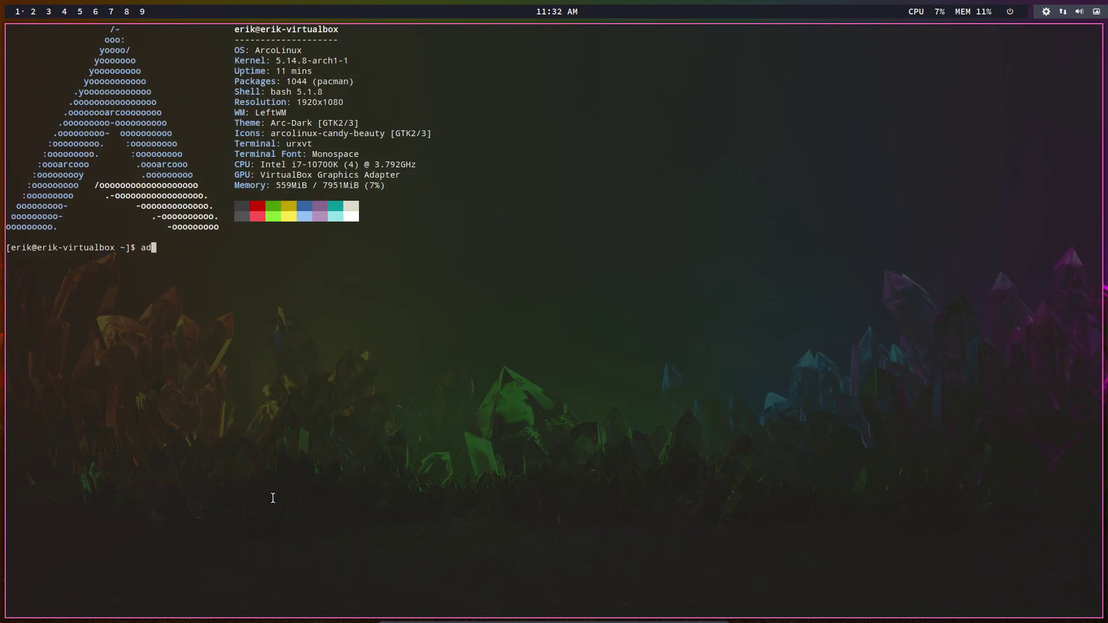
key(BackSpace)
text(tt)
key(Return)
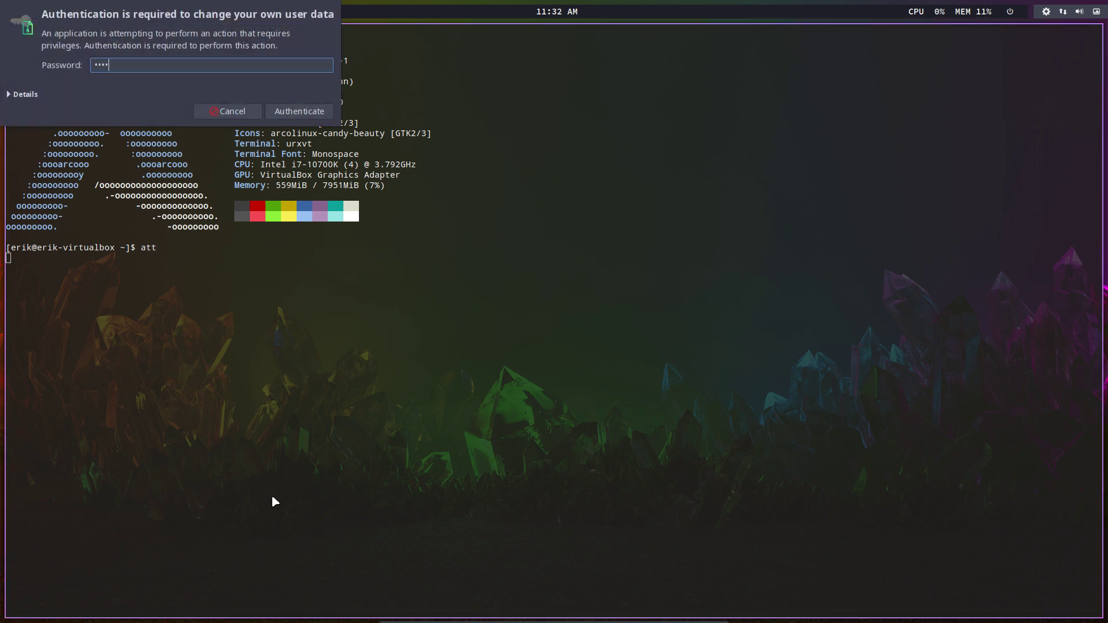
key(Return)
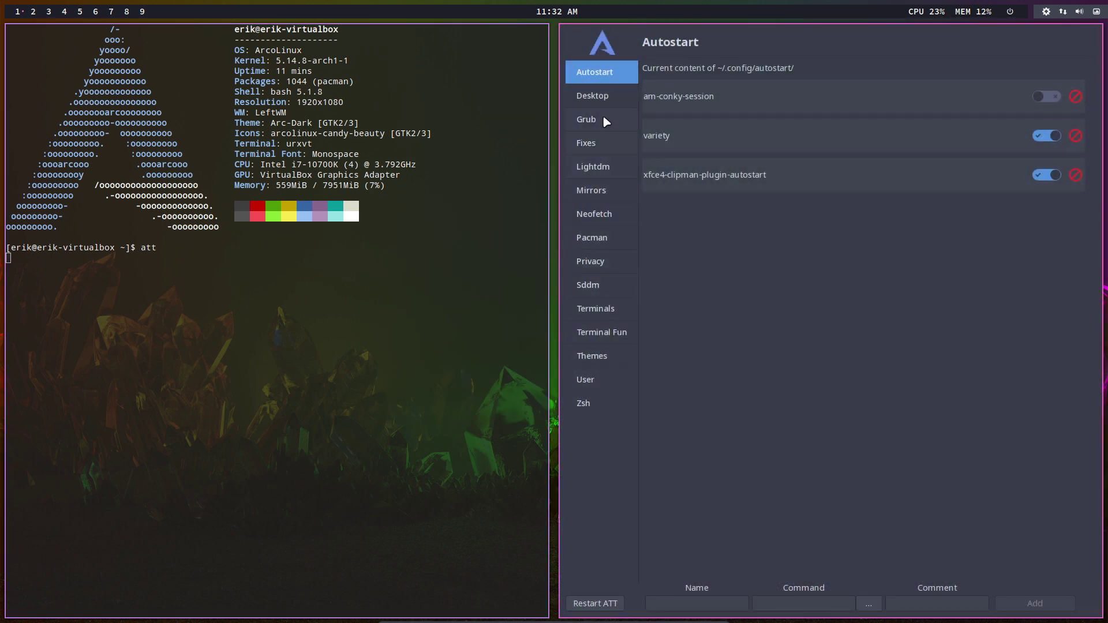
Step: Install the qtile desktop from the Desktop Installer page
click(597, 96)
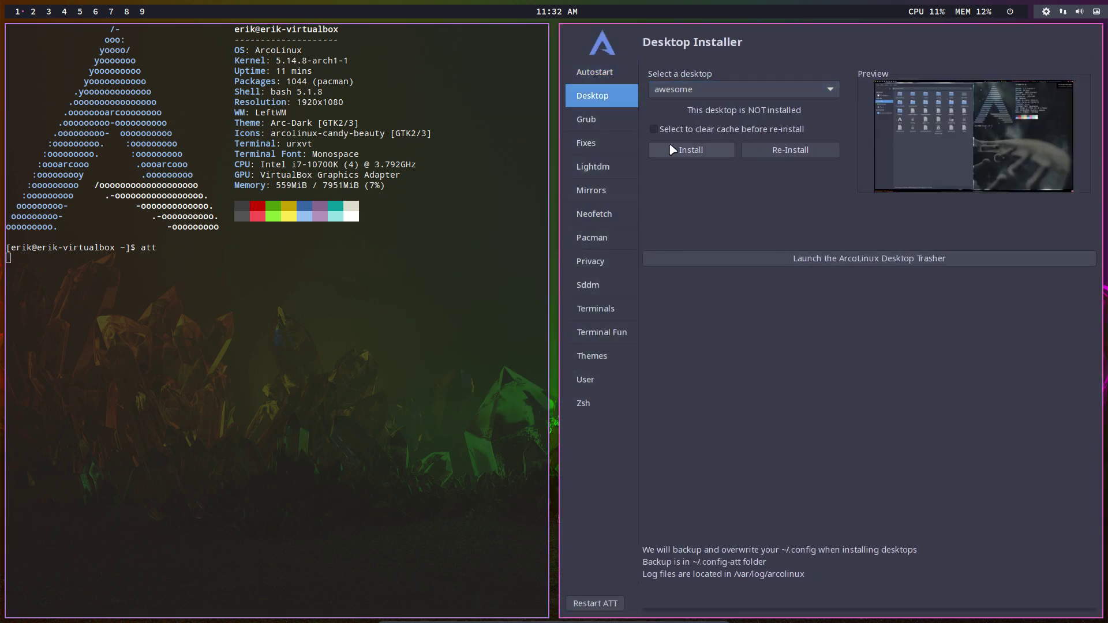
click(672, 90)
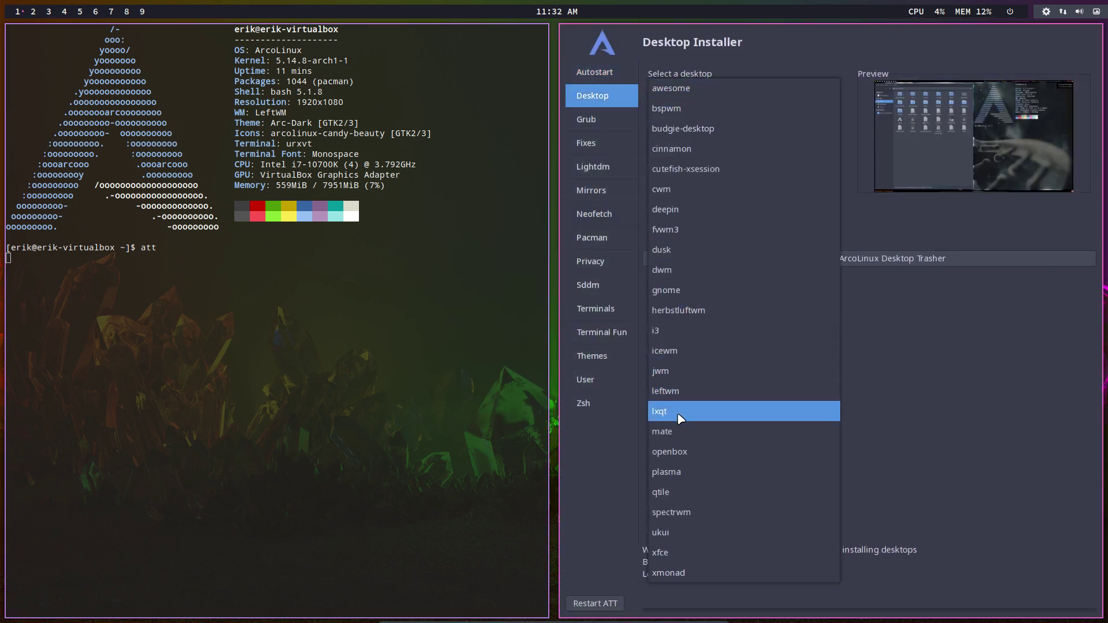
click(684, 492)
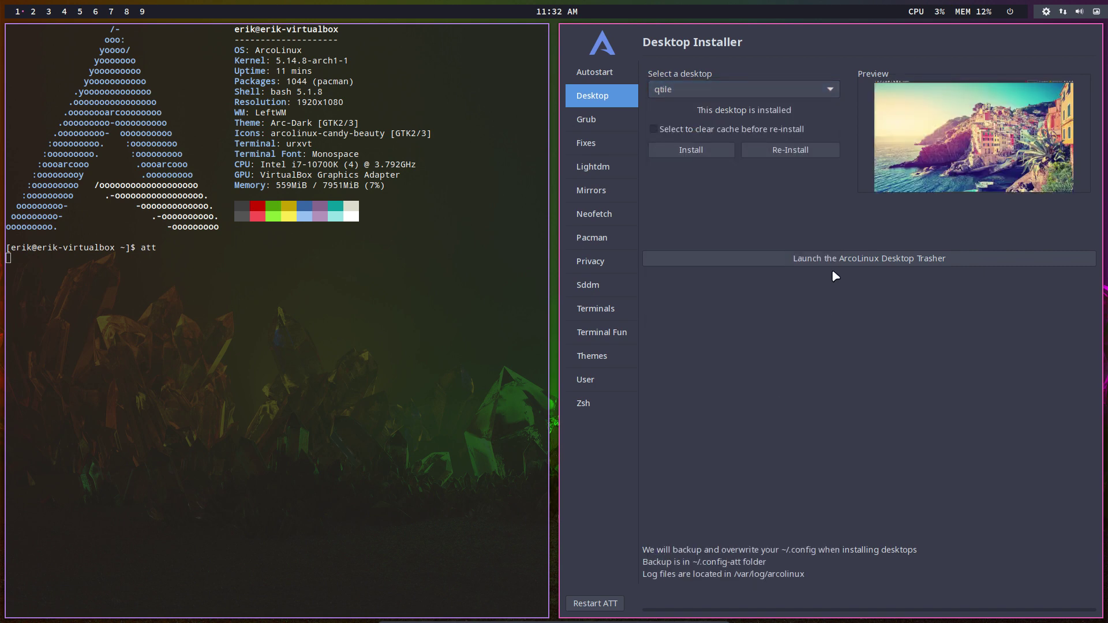
click(704, 155)
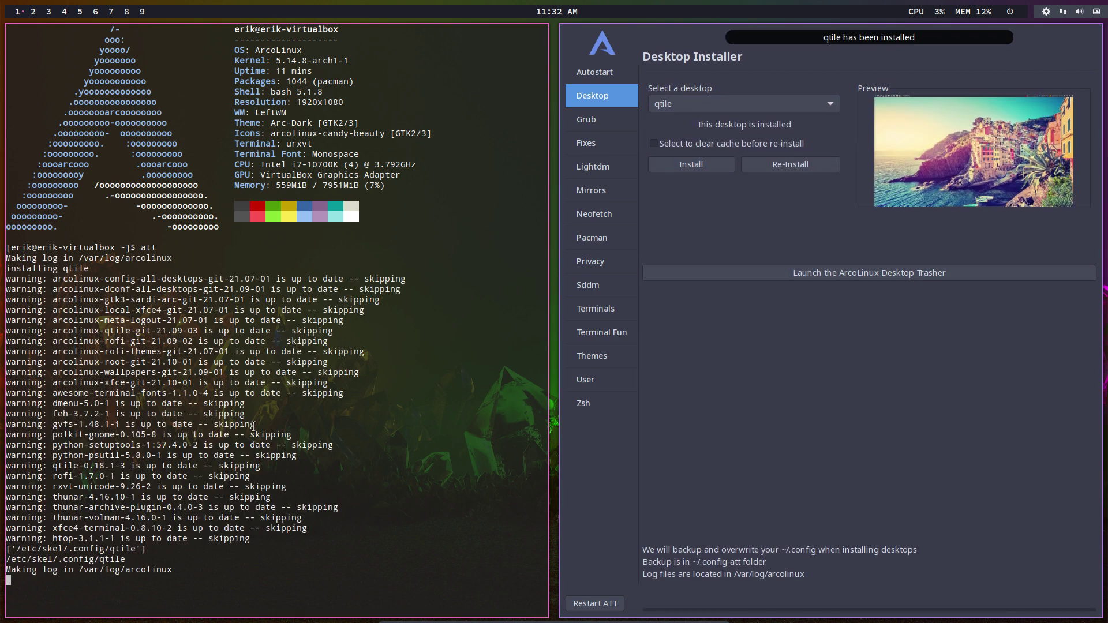